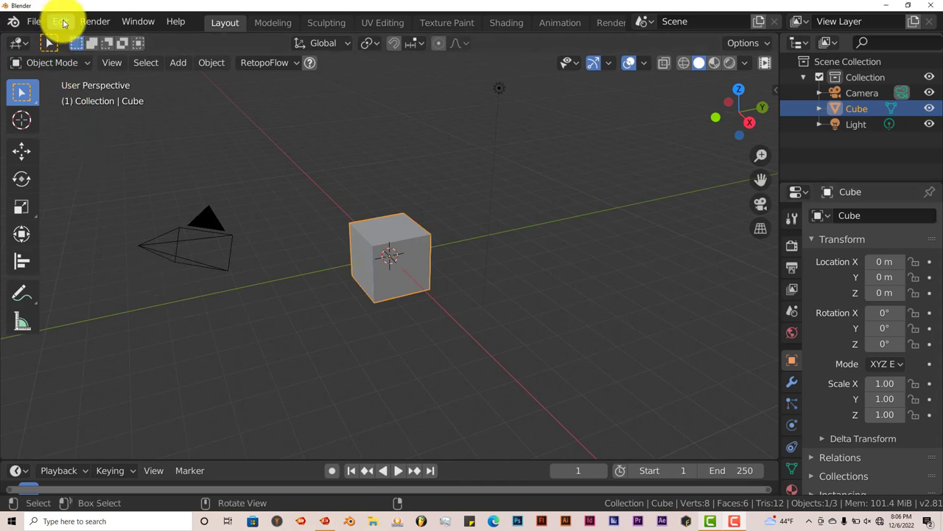
Open the add-on preferences, then cancel the install-from-file browser
left_click(59, 20)
left_click(104, 244)
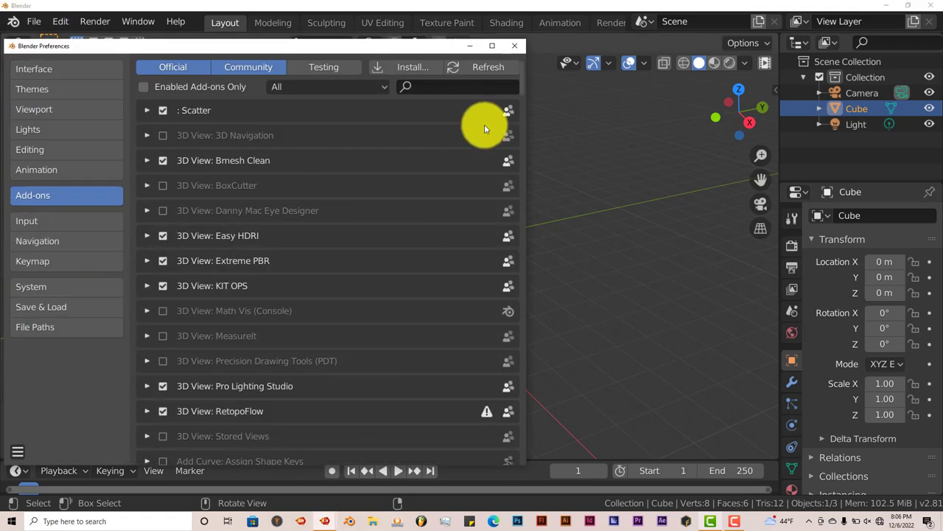
left_click(420, 68)
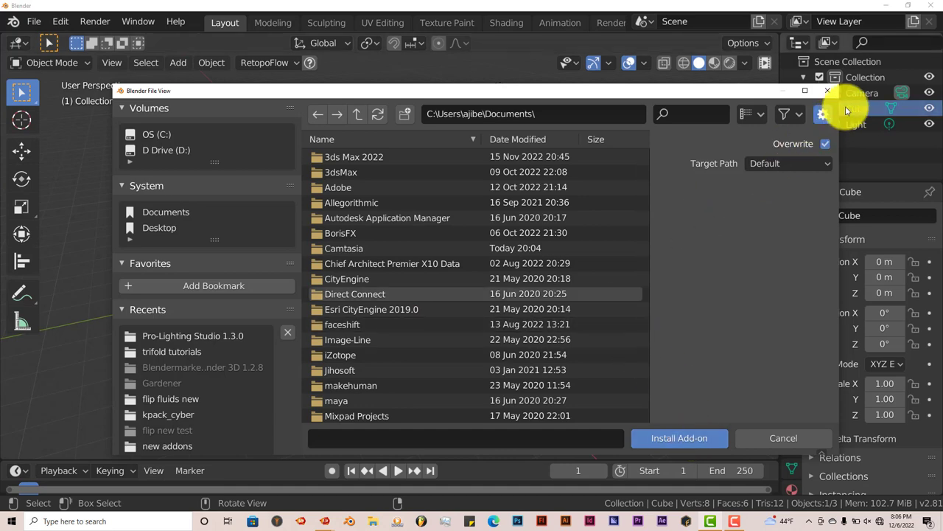
left_click(828, 90)
Search the add-on list for 'gras', review the Graswald add-on details, and close Preferences
left_click(440, 86)
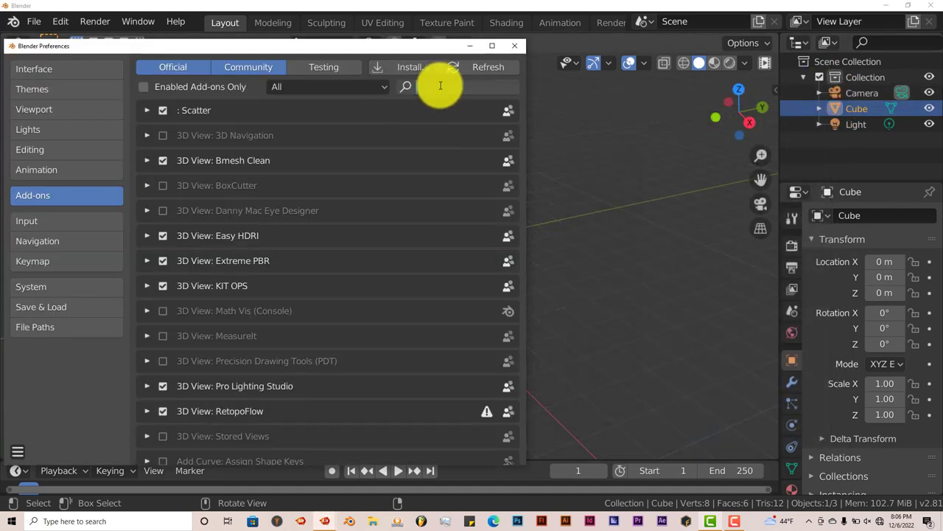
type("gras")
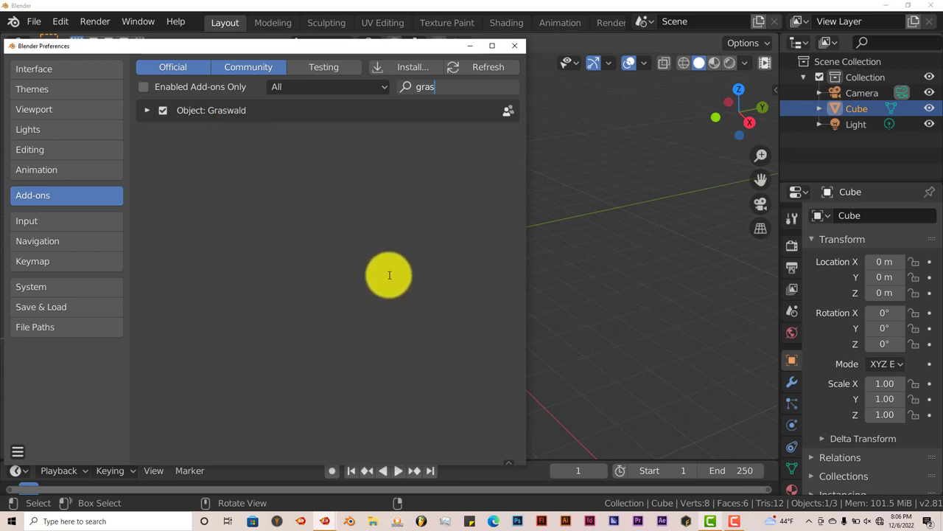
left_click(147, 110)
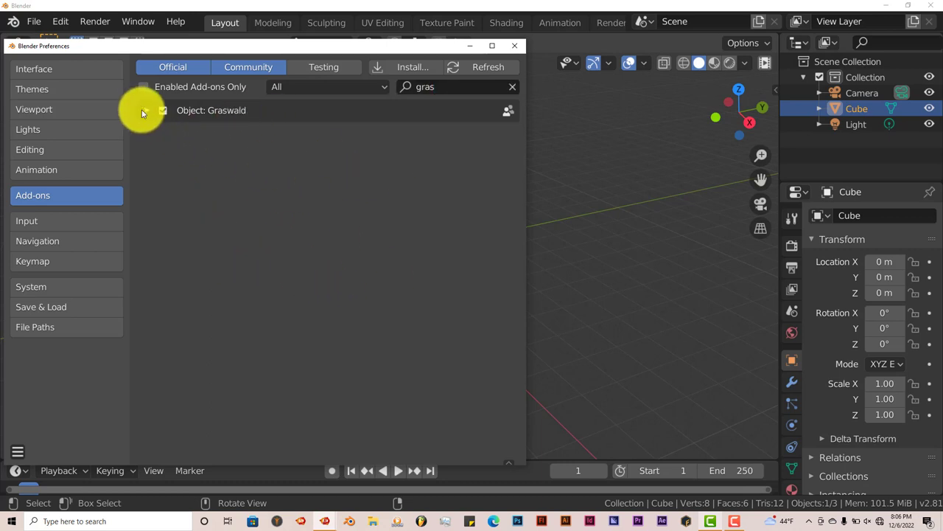
left_click(146, 110)
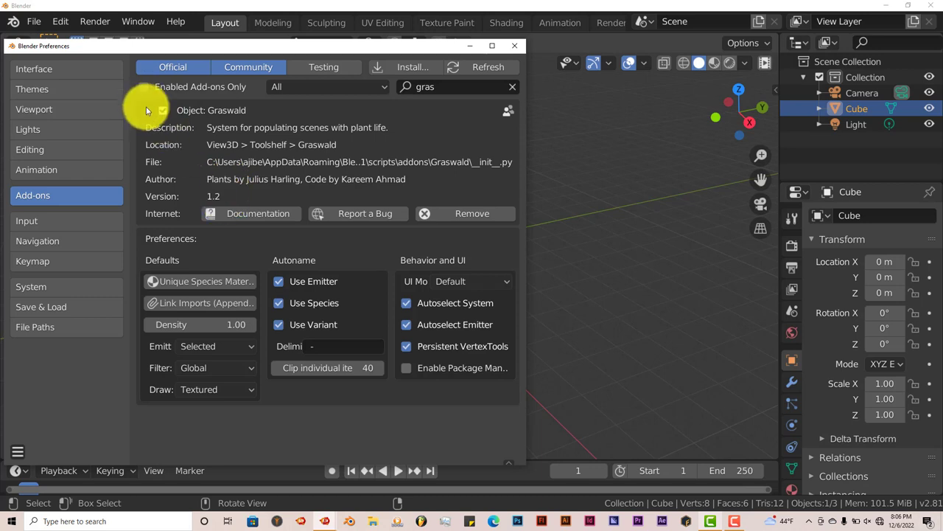
left_click(146, 108)
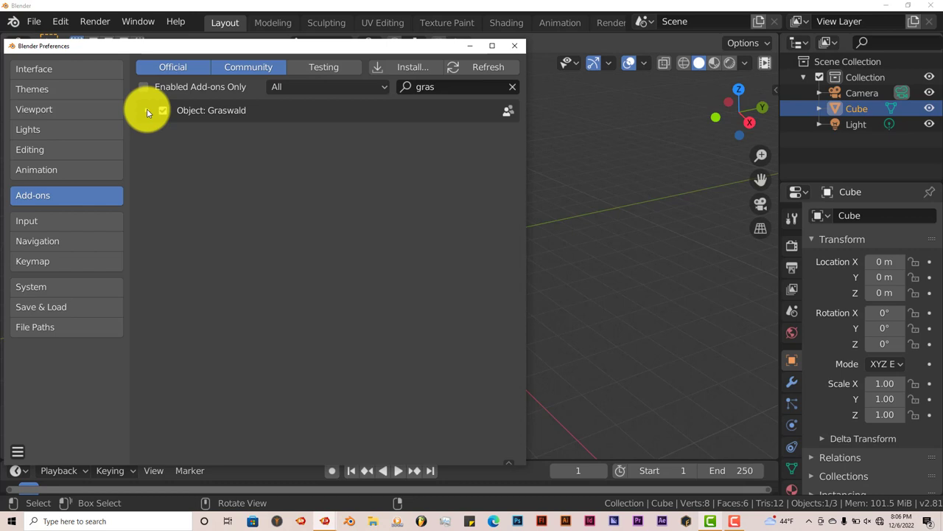
left_click(521, 47)
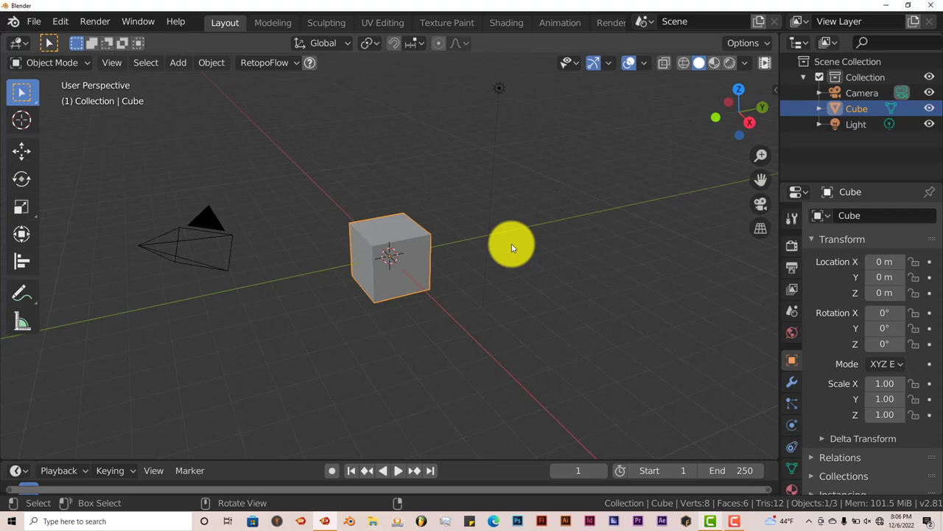
Show the Graswald panel on its Global tab in the viewport sidebar
left_click(775, 89)
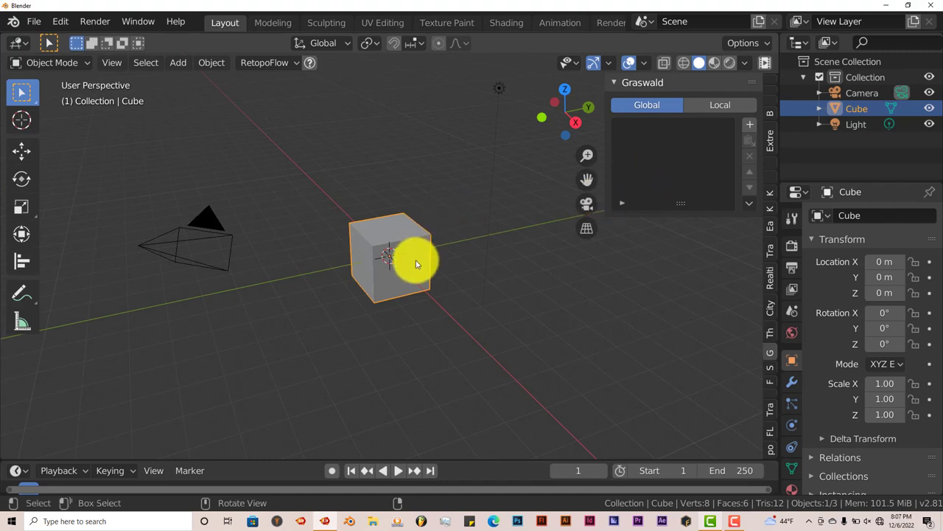
scroll(432, 288, "up", 3)
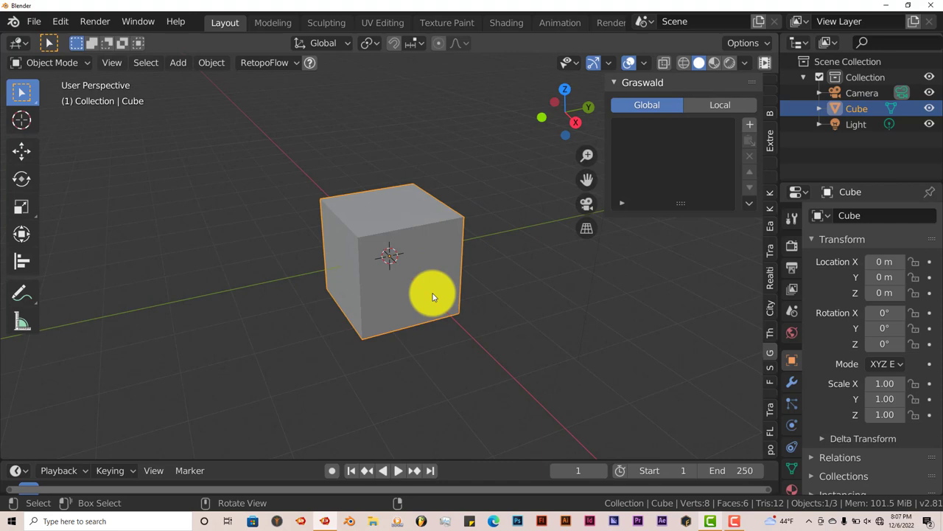
middle_click_drag(432, 295, 396, 268)
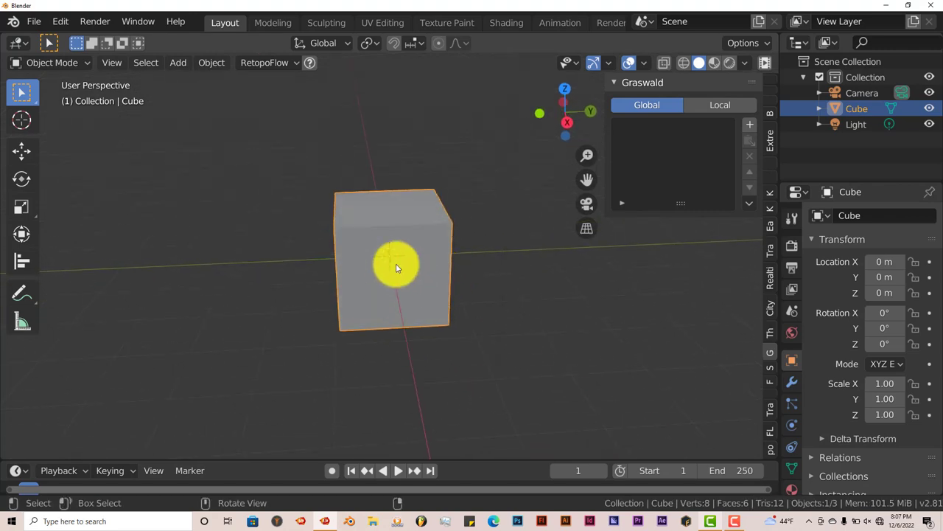
Delete the cube and add a mesh plane in its place
key("Delete")
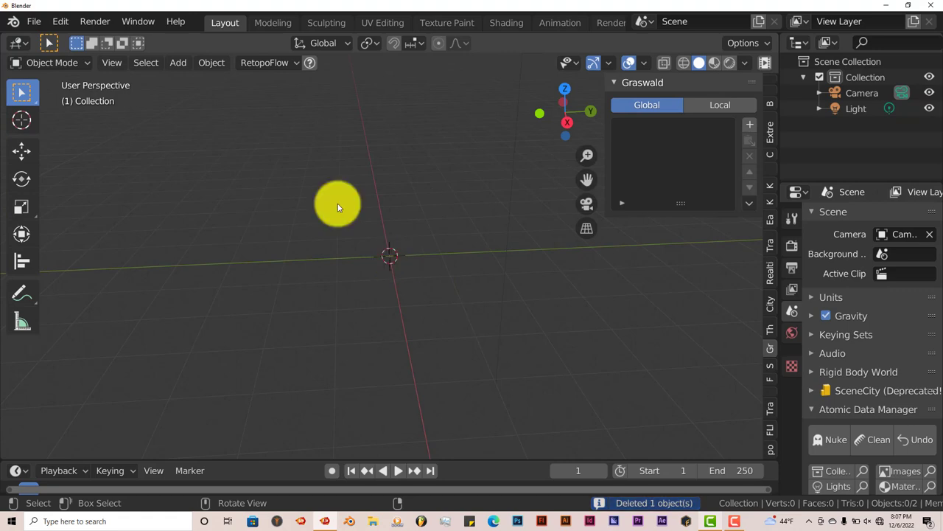
key("shift+a")
mouse_move(338, 207)
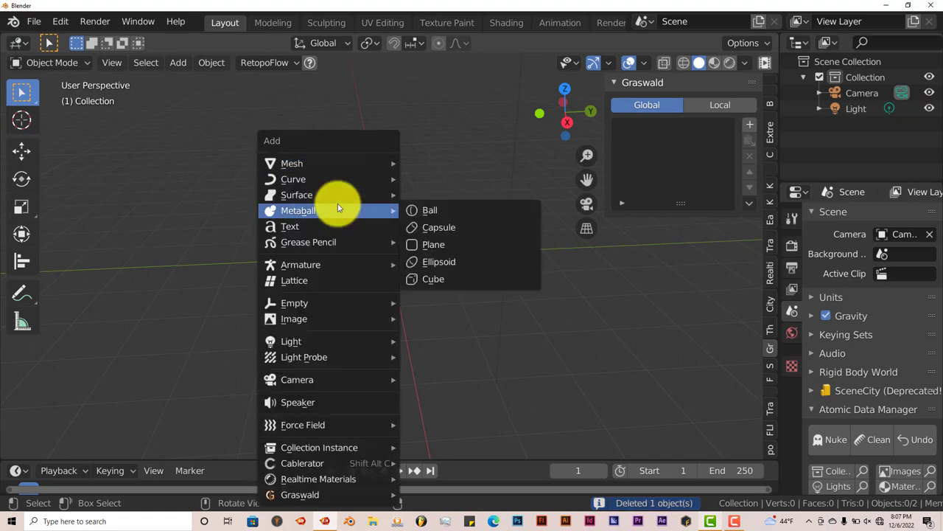
mouse_move(379, 161)
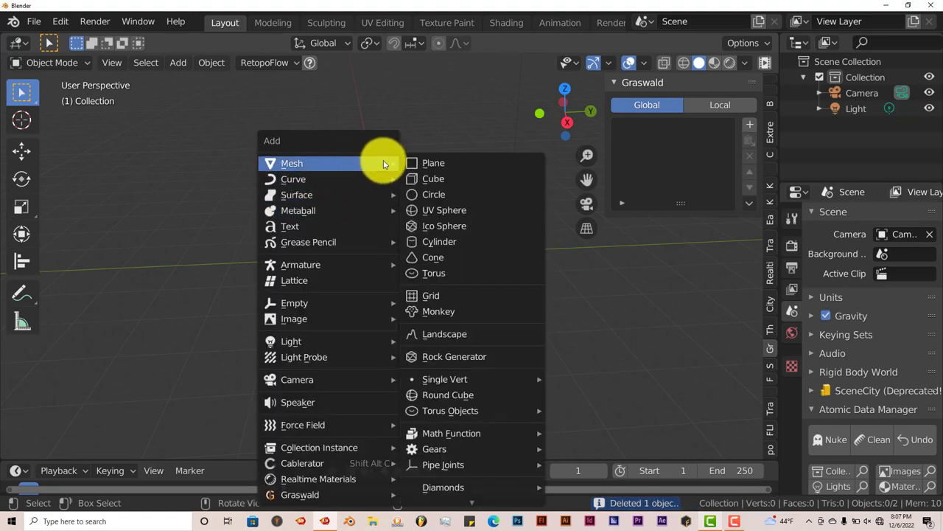
left_click(425, 166)
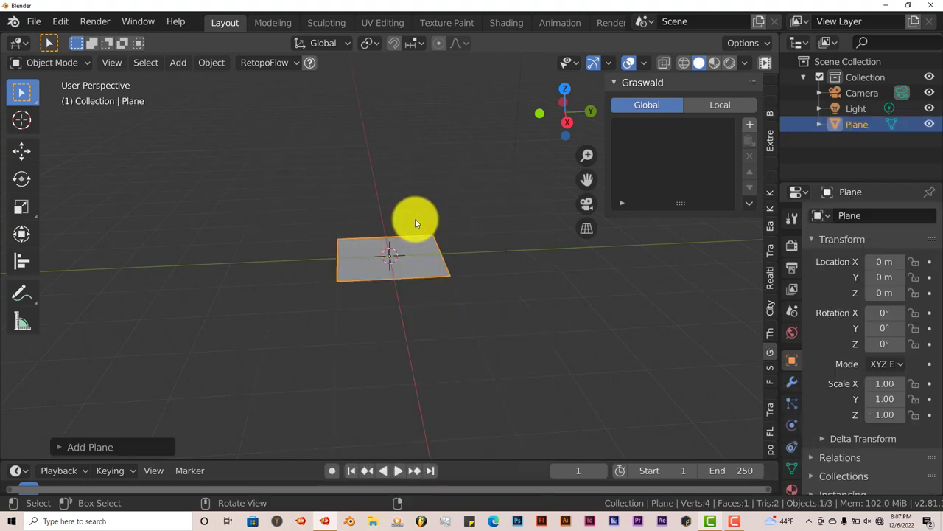
Scale the plane up to 3.44 on all axes and view it from above
middle_click_drag(415, 218, 413, 233)
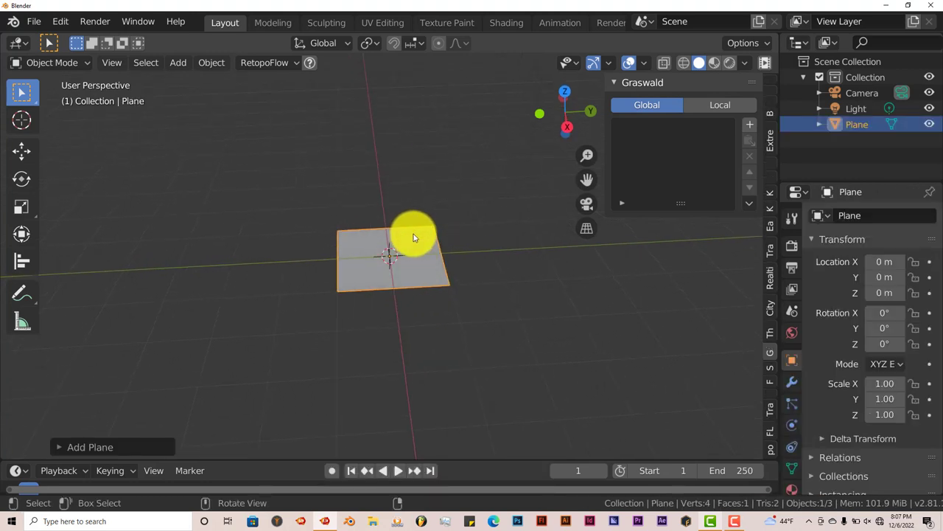
key("s")
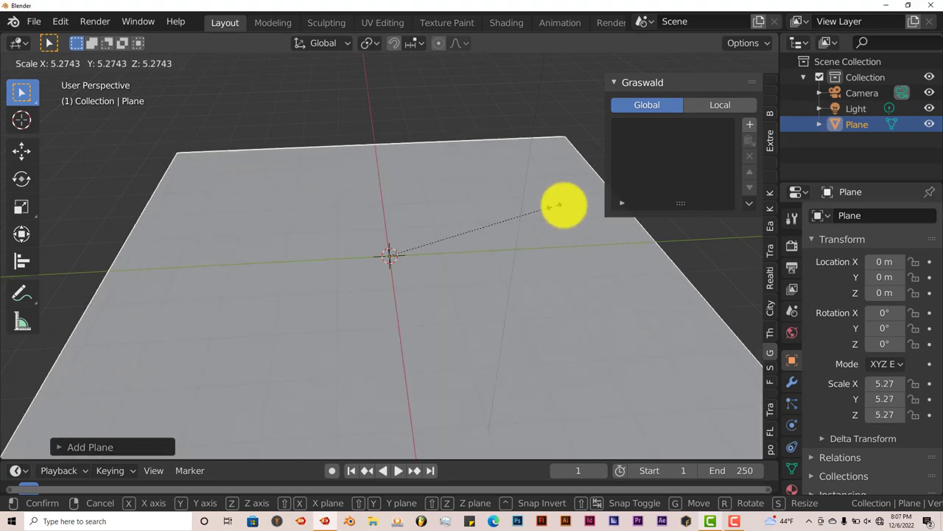
left_click(498, 233)
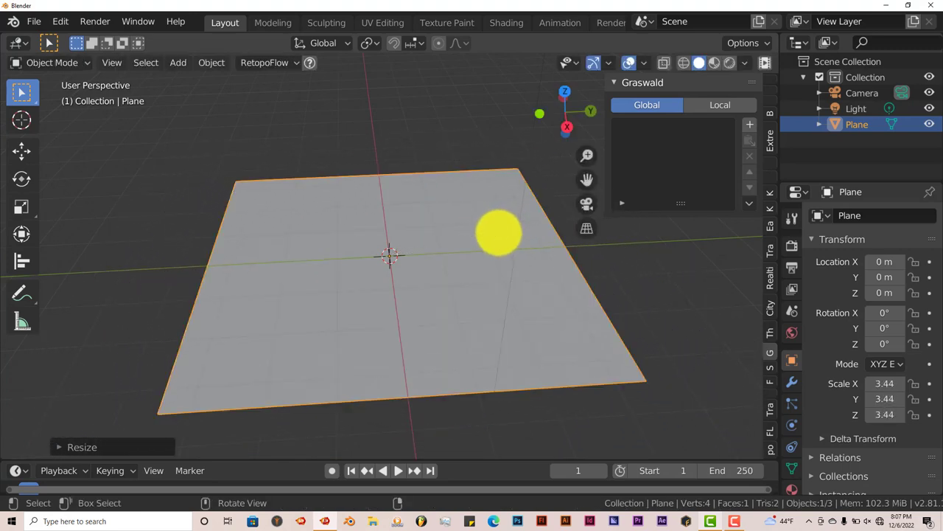
middle_click_drag(497, 234, 479, 249)
scroll(480, 248, "down", 4)
middle_click_drag(462, 291, 428, 309)
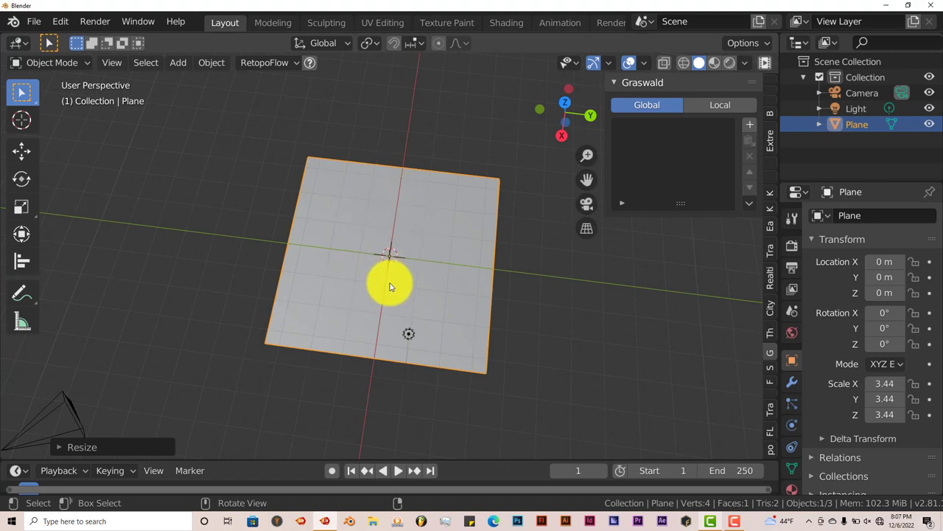
scroll(392, 286, "up", 2)
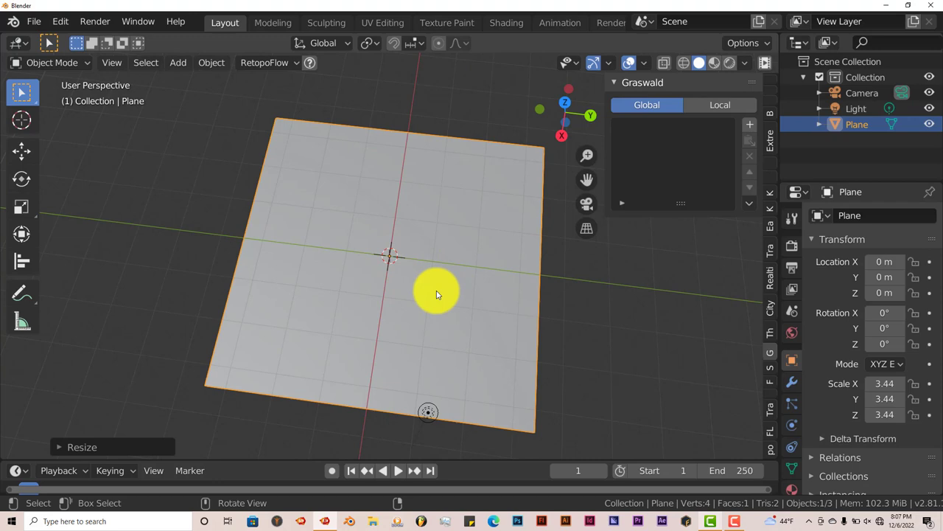
middle_click_drag(347, 316, 372, 294)
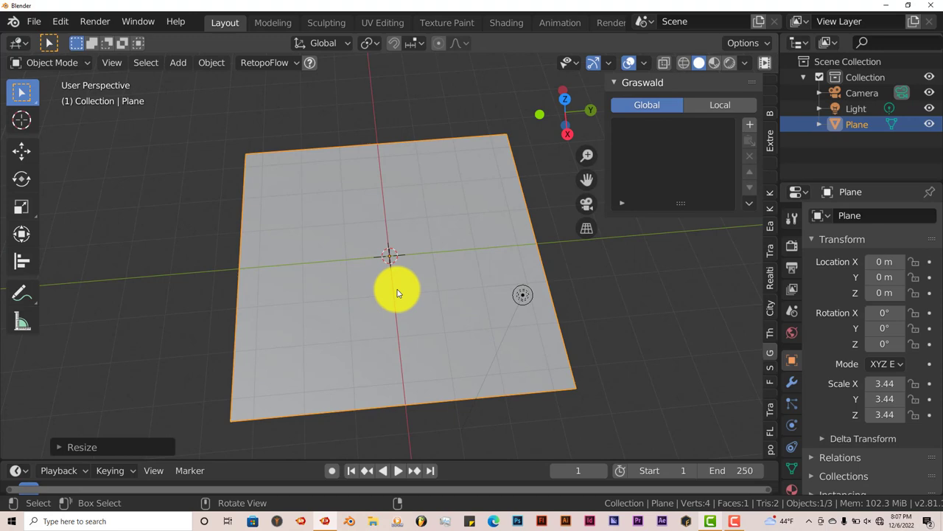
In Edit Mode, subdivide the plane with Number of Cuts 50, giving 2,601 faces
key("Tab")
right_click(328, 234)
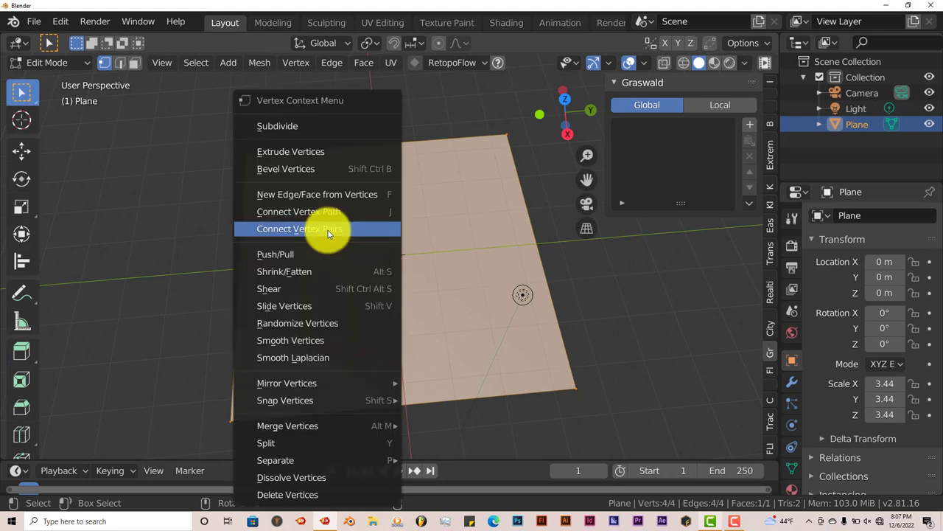
left_click(304, 127)
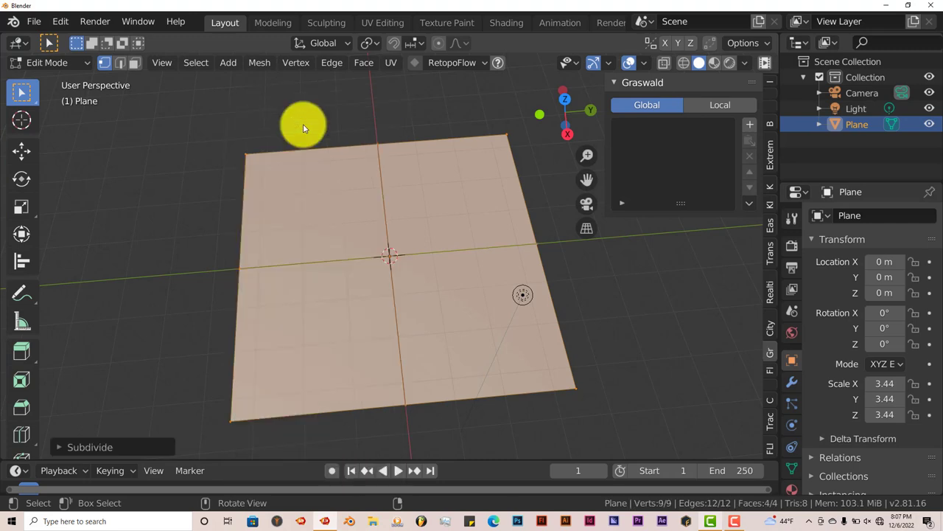
left_click(64, 446)
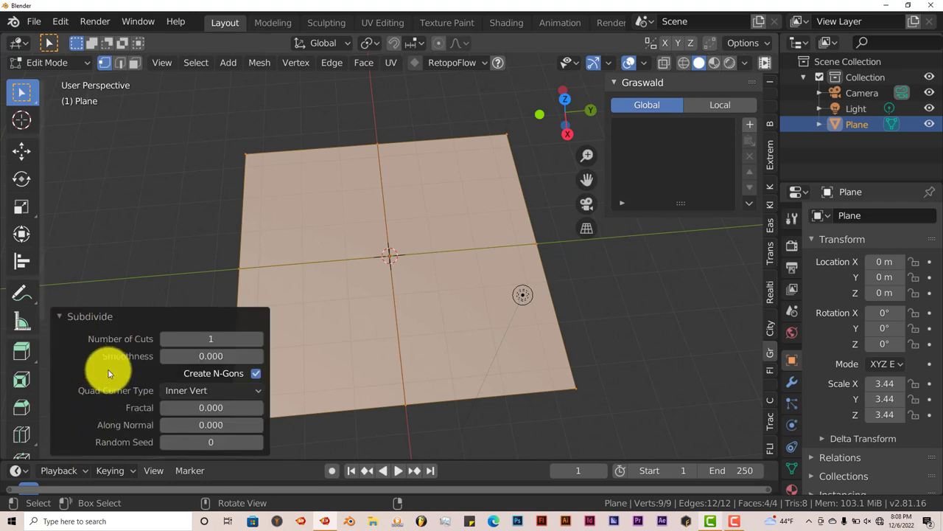
left_click(218, 339)
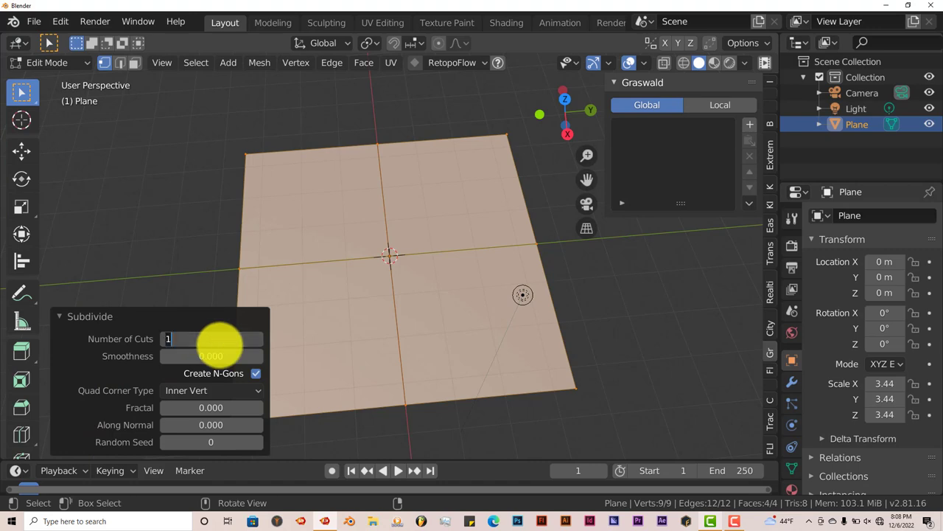
type("50")
key("Return")
left_click(58, 316)
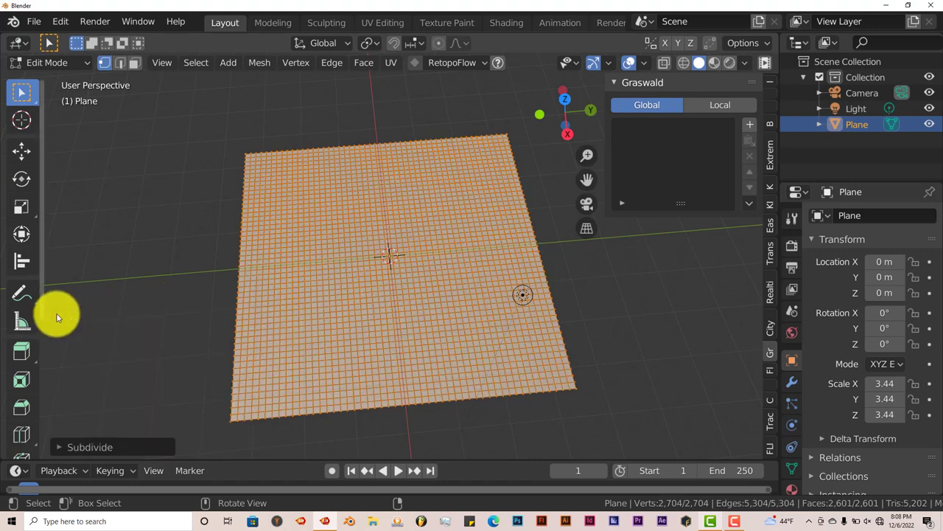
mouse_move(494, 331)
middle_mouse_down()
mouse_move(499, 303)
mouse_move(482, 327)
middle_mouse_up()
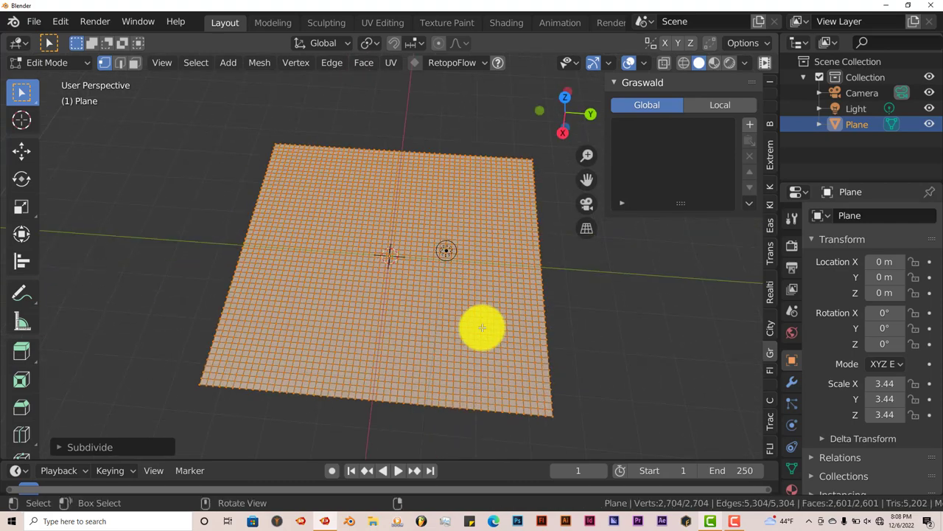
Back in Object Mode, add a Graswald scatter that covers the plane with about 140 placeholder squares
key("Tab")
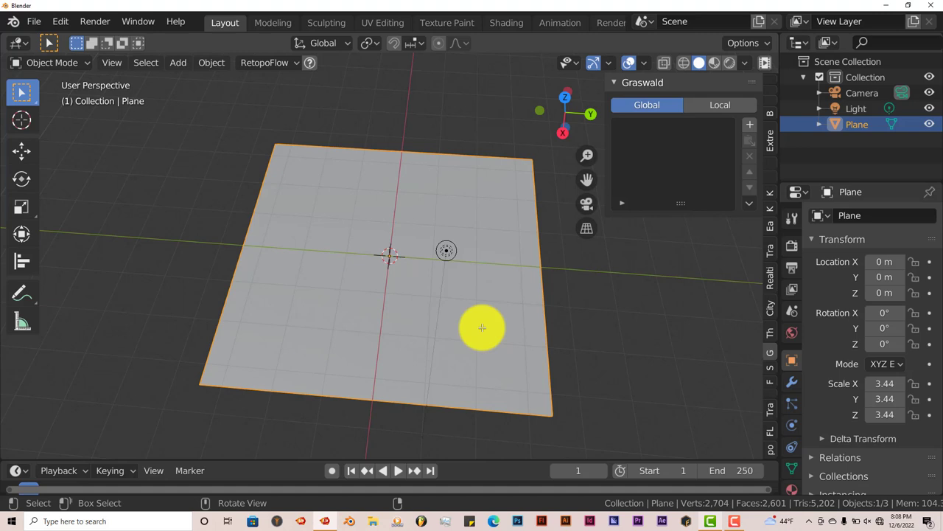
scroll(484, 330, "up", 5)
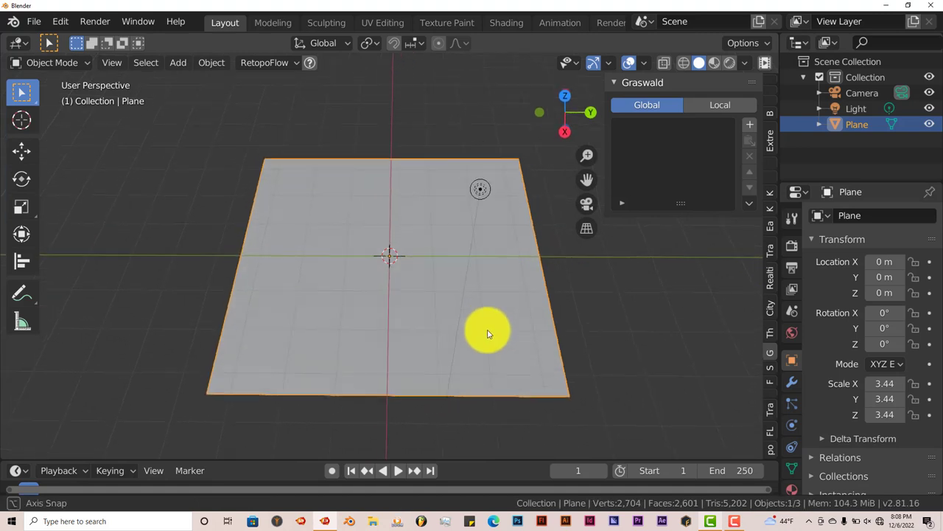
scroll(478, 348, "down", 2)
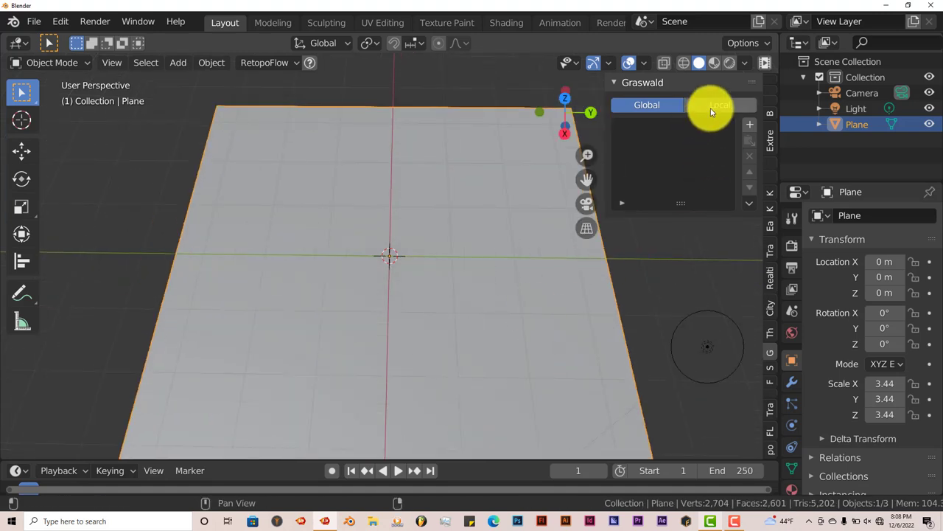
left_click(748, 125)
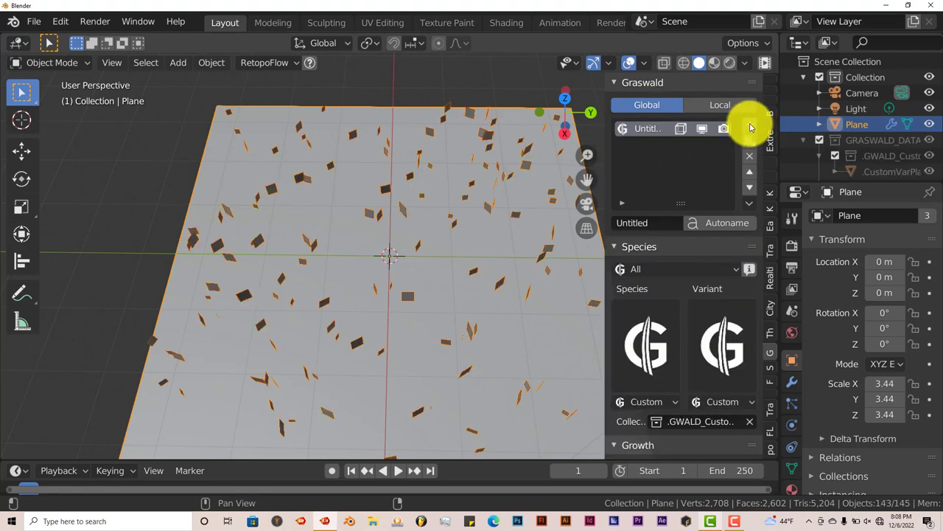
middle_click_drag(348, 278, 370, 275)
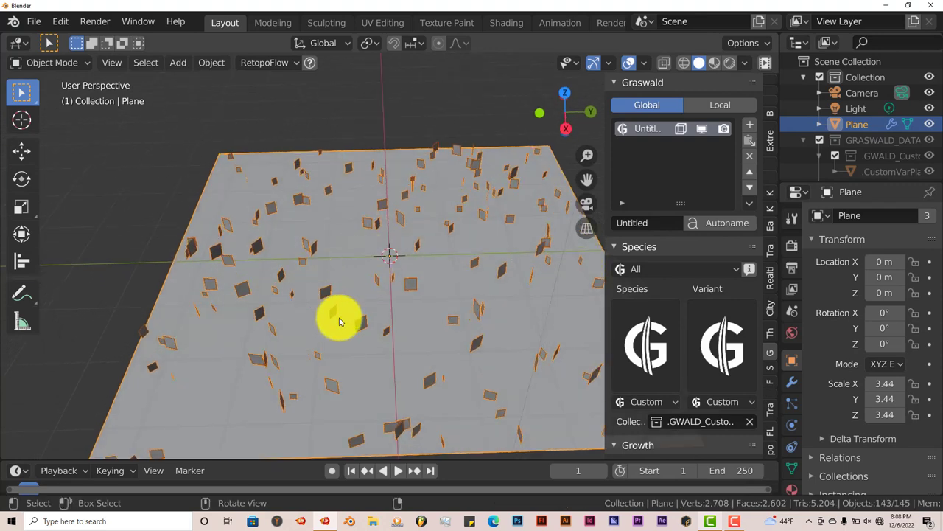
middle_click_drag(336, 316, 364, 327)
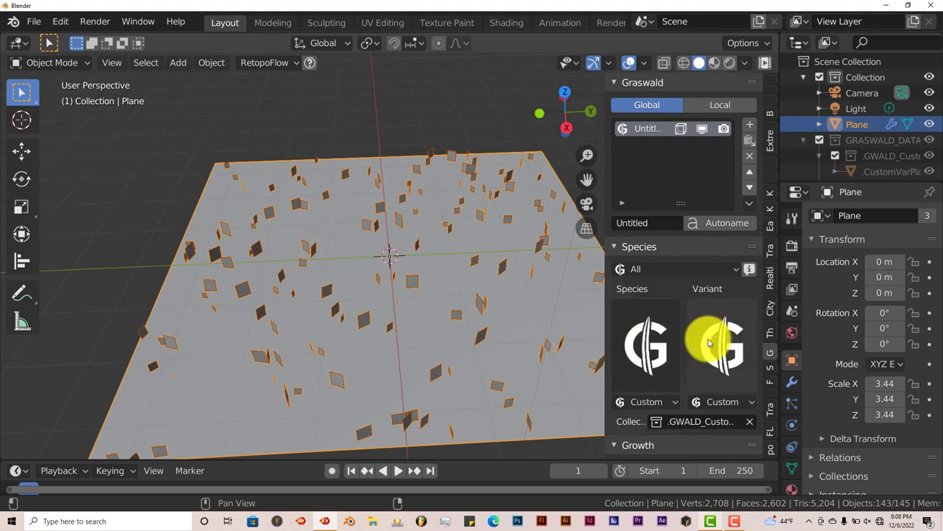
Set the scatter species to Beech Leaves, then reopen the species thumbnails to browse further
left_click(643, 339)
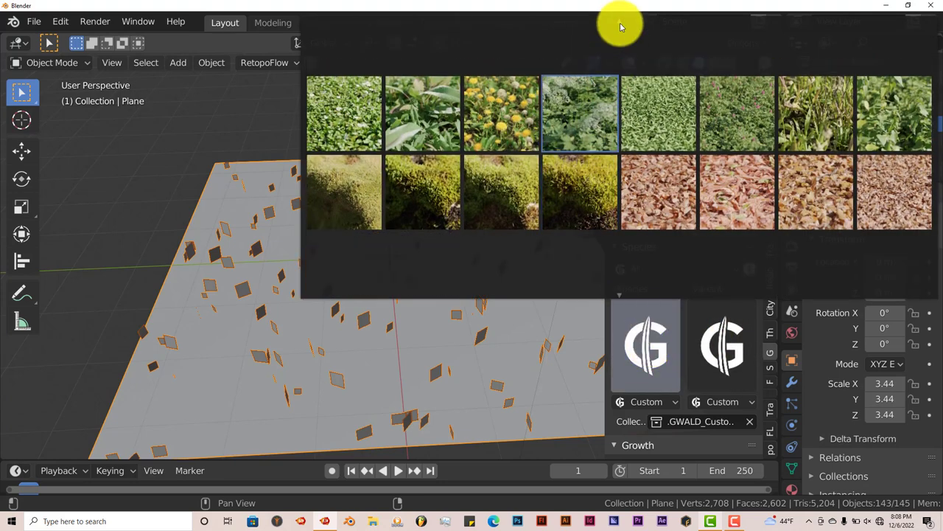
scroll(620, 28, "up", 1)
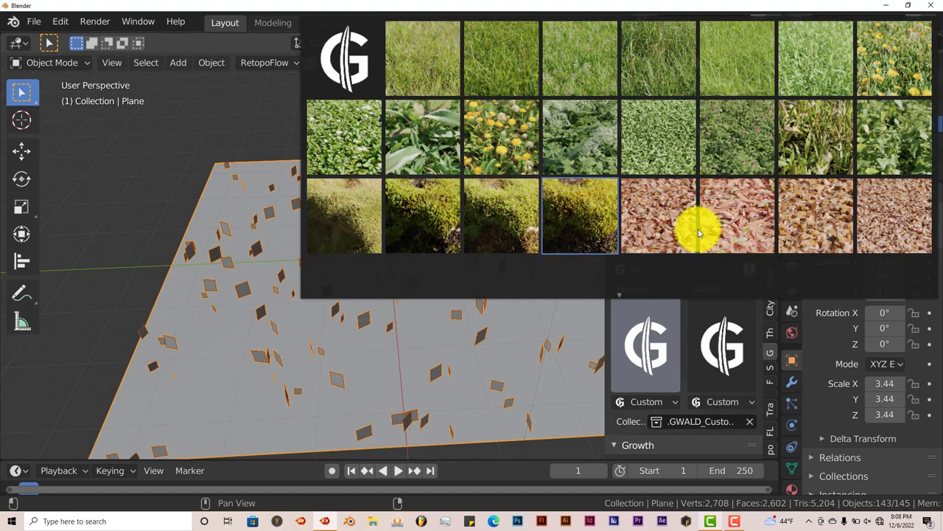
left_click(679, 219)
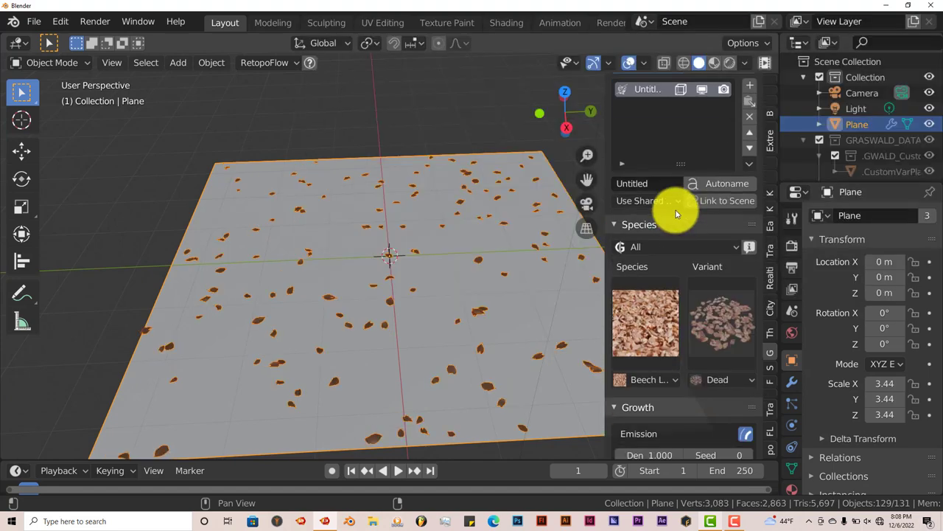
left_click(670, 333)
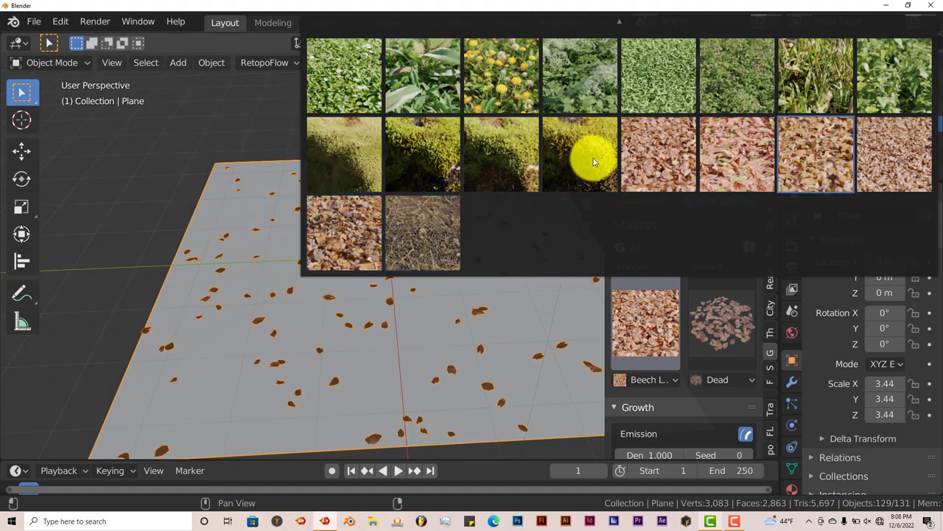
scroll(661, 114, "up", 2)
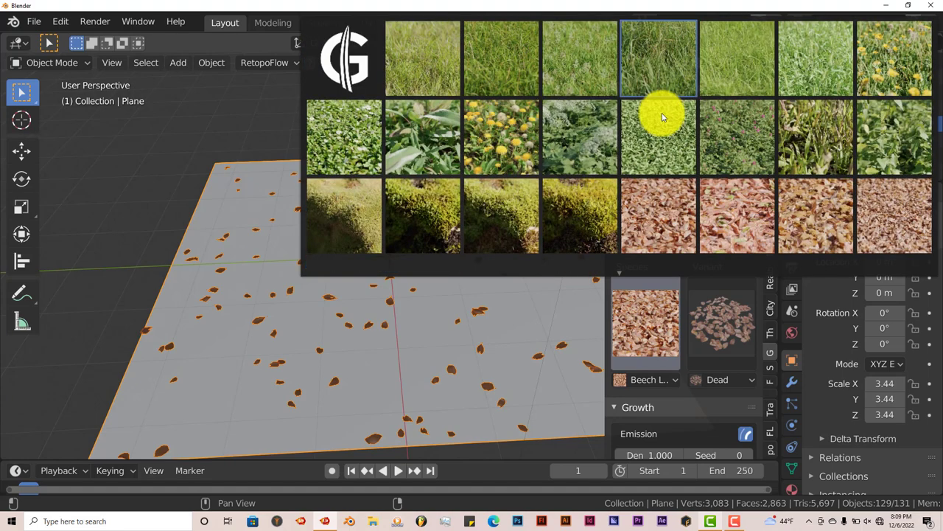
left_click(657, 75)
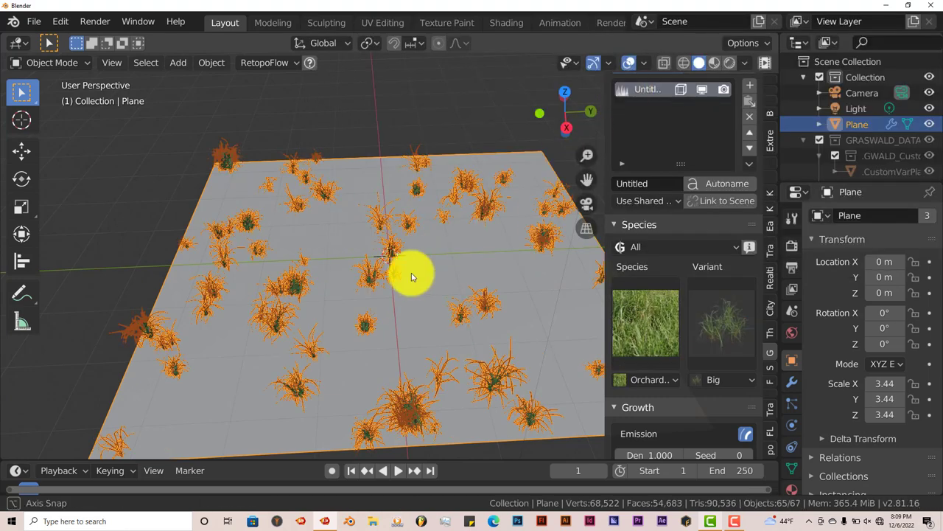
middle_click_drag(406, 274, 315, 312)
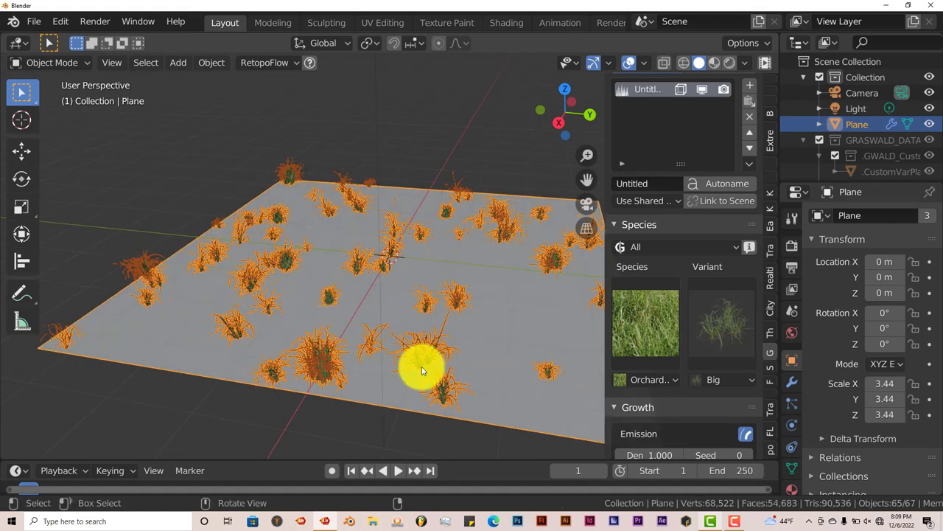
middle_click_drag(425, 366, 454, 348)
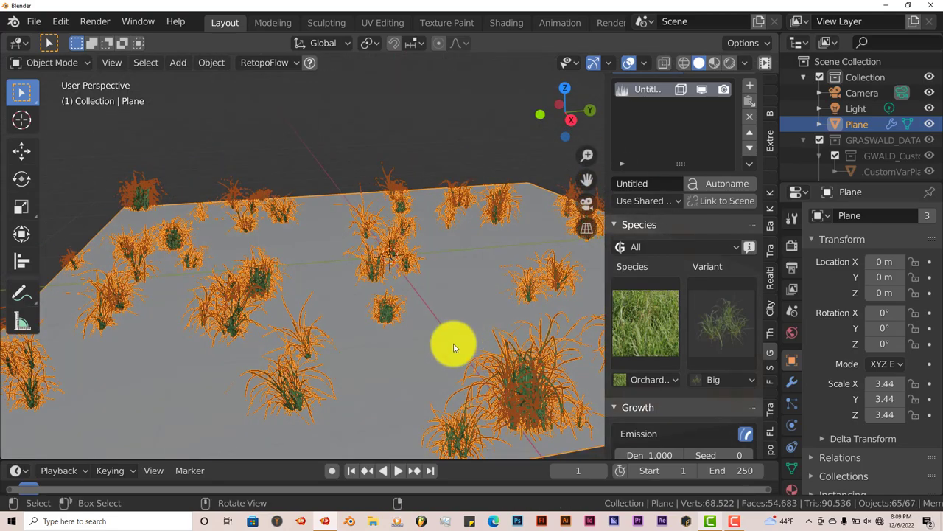
scroll(454, 348, "up", 10)
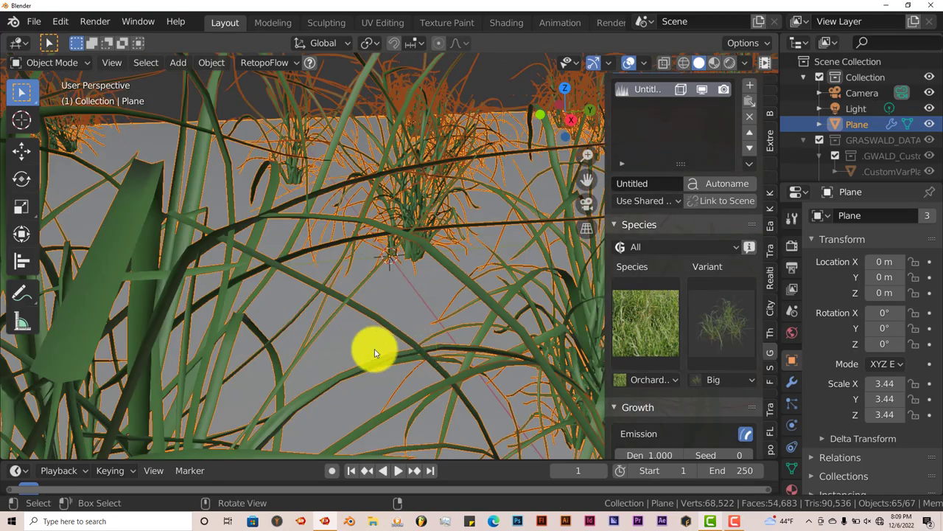
Preview the grass clumps in Rendered viewport shading
scroll(374, 350, "down", 10)
middle_click_drag(374, 350, 337, 373)
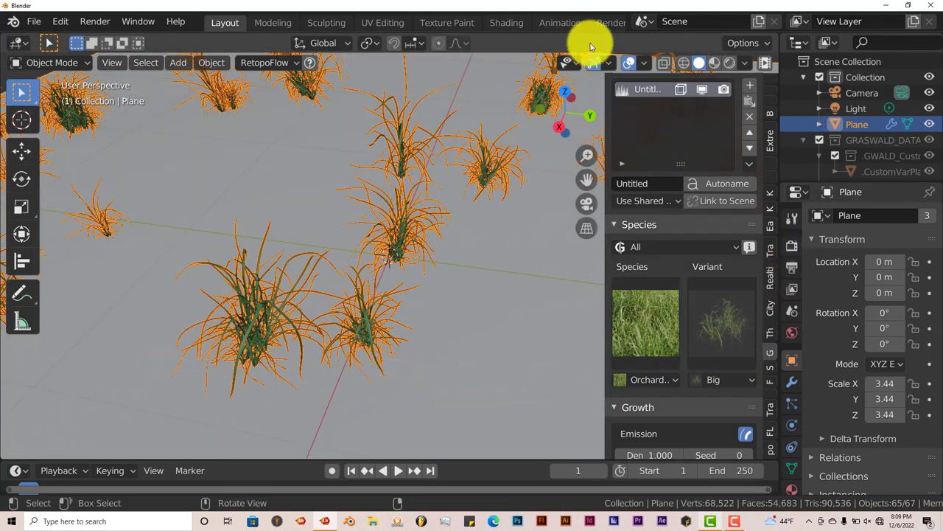
left_click(730, 63)
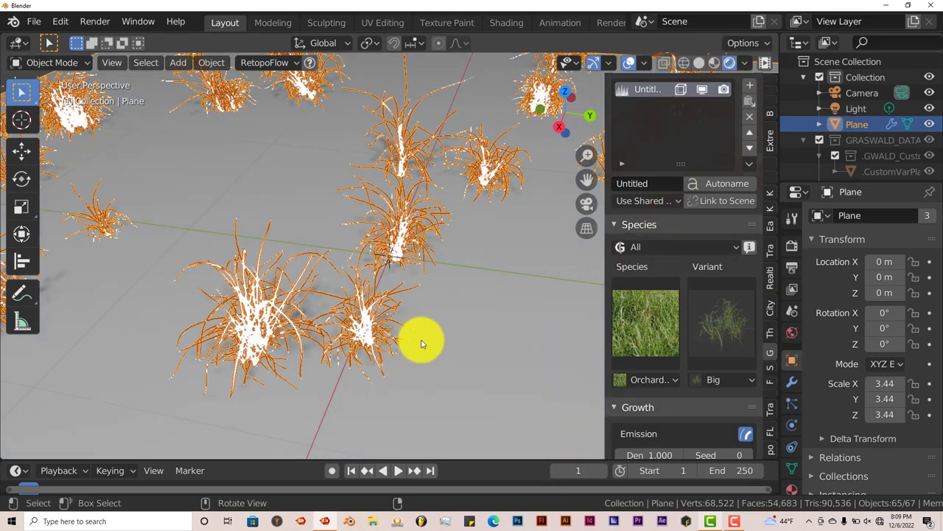
mouse_move(422, 339)
middle_mouse_down()
mouse_move(406, 317)
mouse_move(410, 336)
middle_mouse_up()
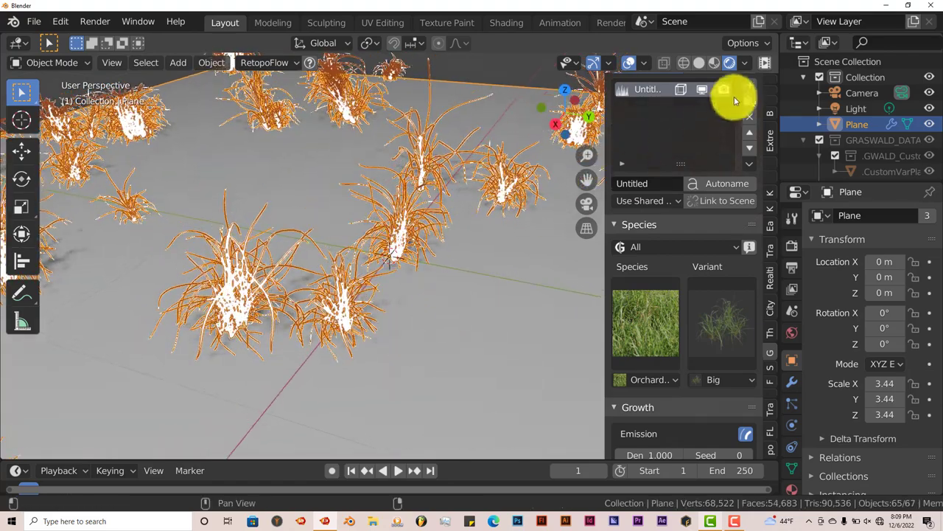
Return to Solid shading and show Render Properties (Eevee, 64 render samples)
left_click(697, 63)
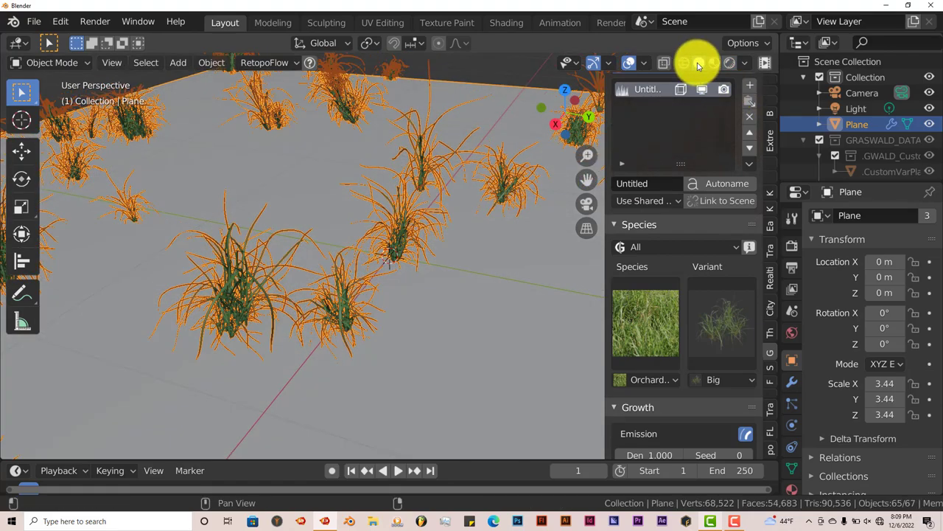
left_click(793, 251)
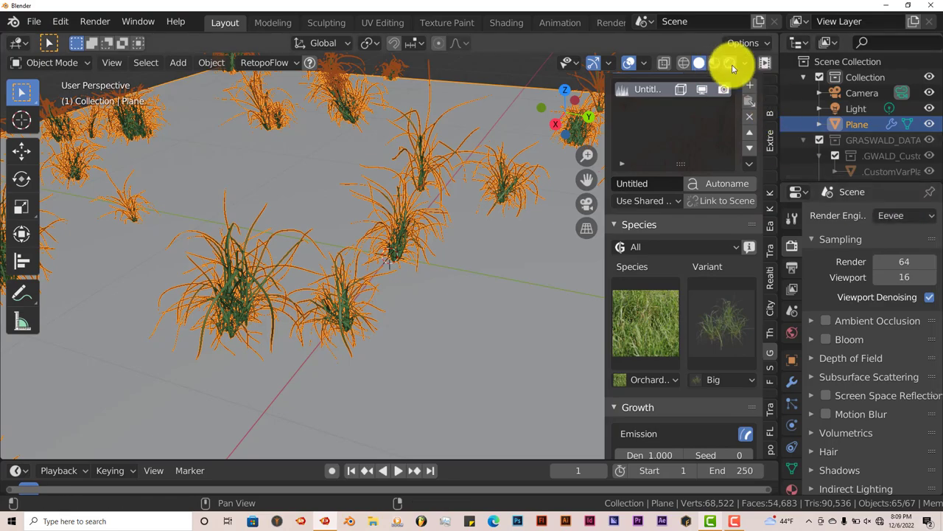
middle_click_drag(350, 275, 392, 339)
Widen the sidebar panel to reveal the Graswald Growth settings
middle_click_drag(347, 257, 480, 362)
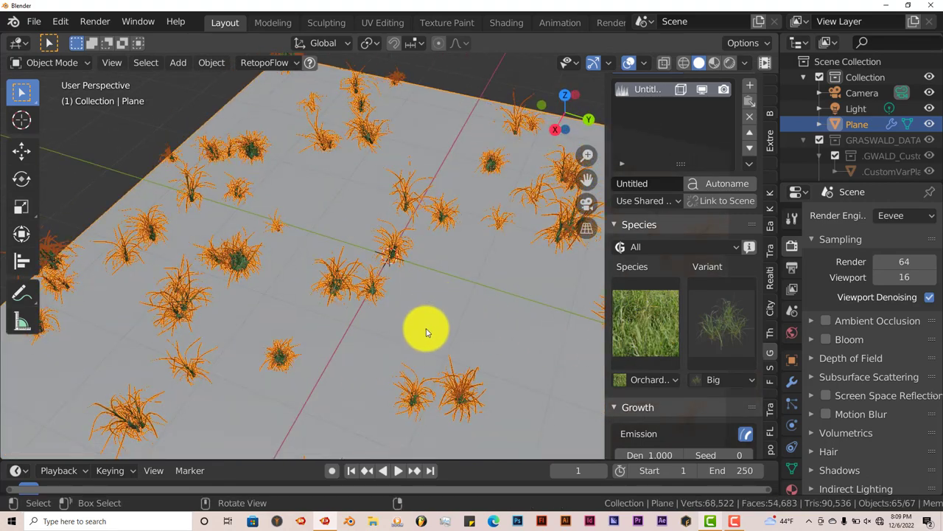
scroll(656, 337, "down", 3)
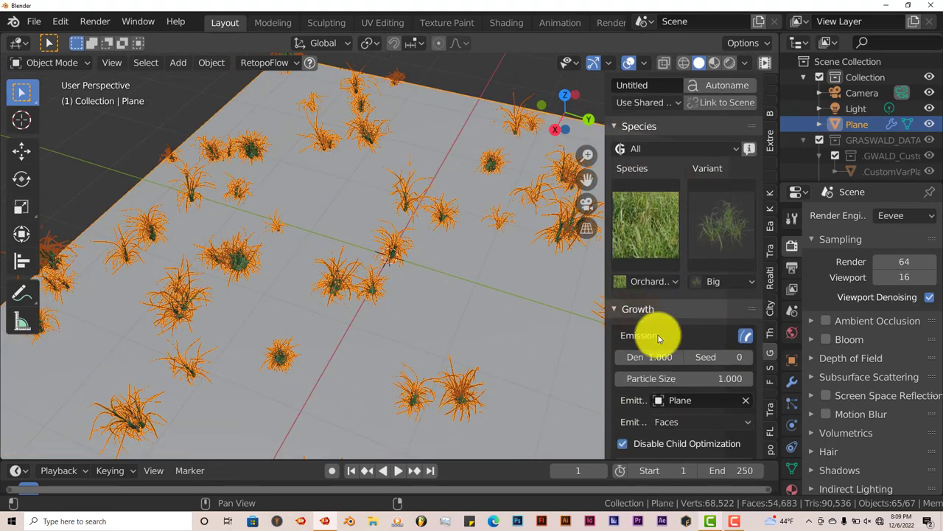
scroll(658, 337, "down", 1)
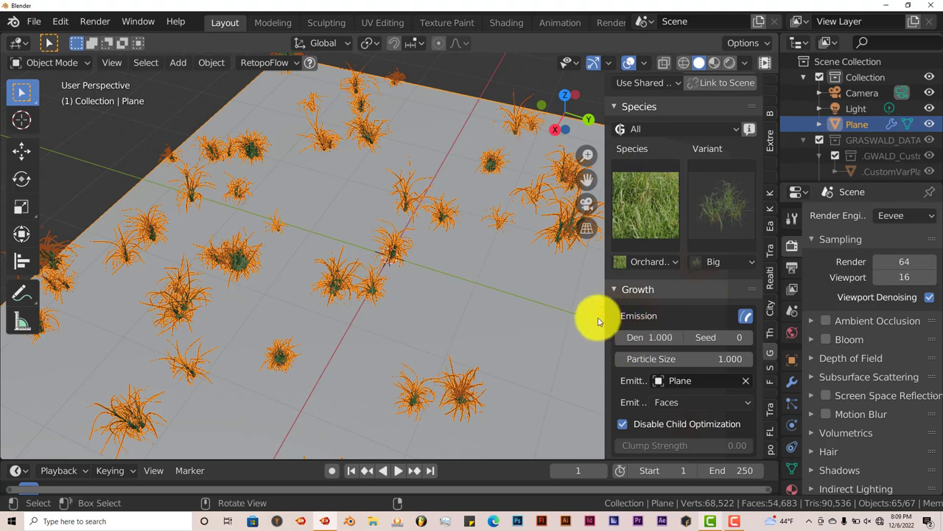
left_click_drag(605, 313, 568, 315)
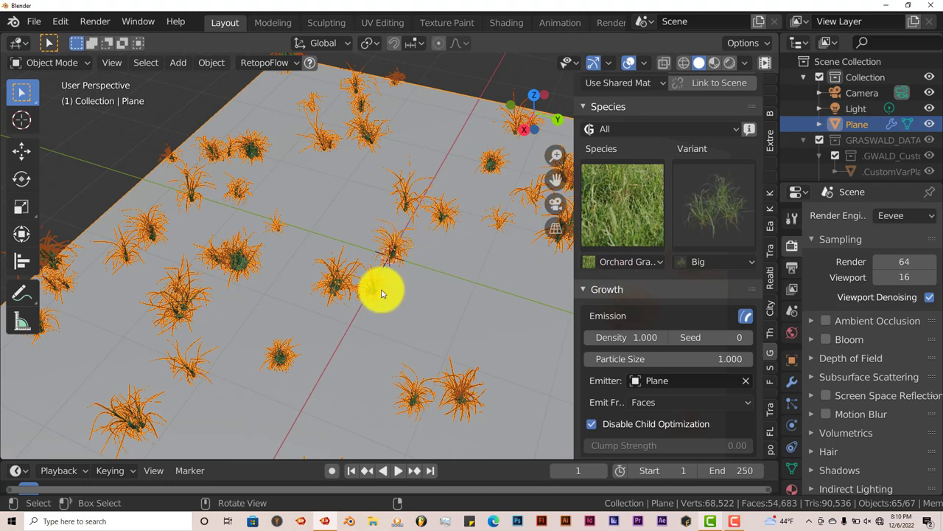
scroll(614, 324, "down", 3)
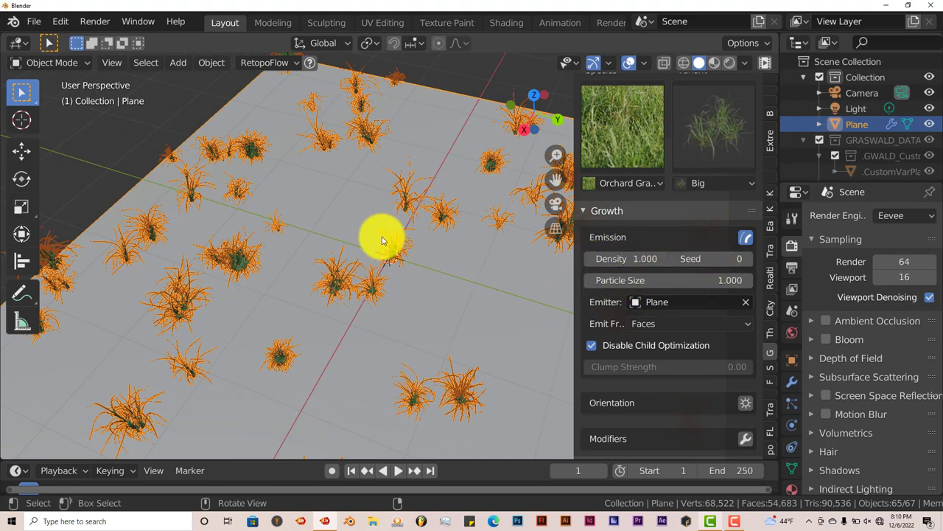
middle_click_drag(376, 228, 344, 299)
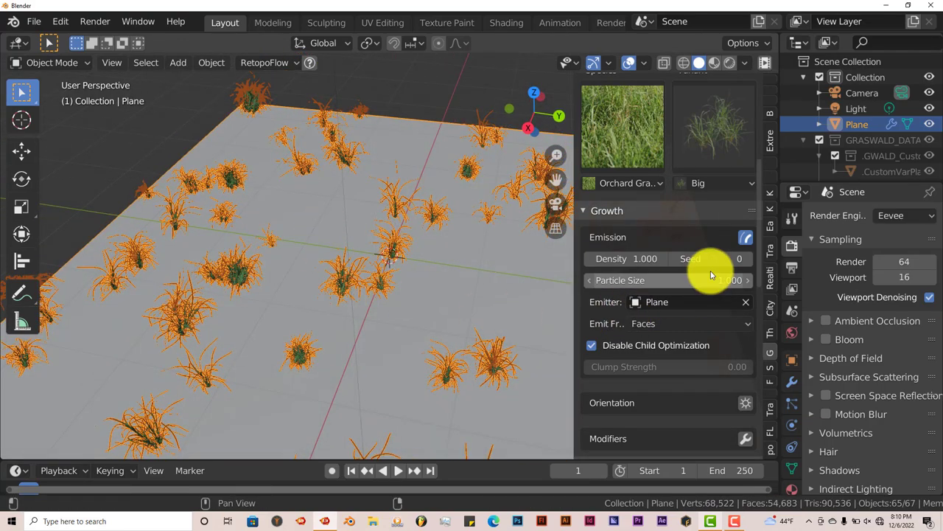
Set the scatter seed to 30 and the particle size to 0.820
mouse_move(708, 259)
left_mouse_down()
mouse_move(732, 264)
mouse_move(721, 264)
left_mouse_up()
middle_click_drag(455, 304, 386, 295, "shift")
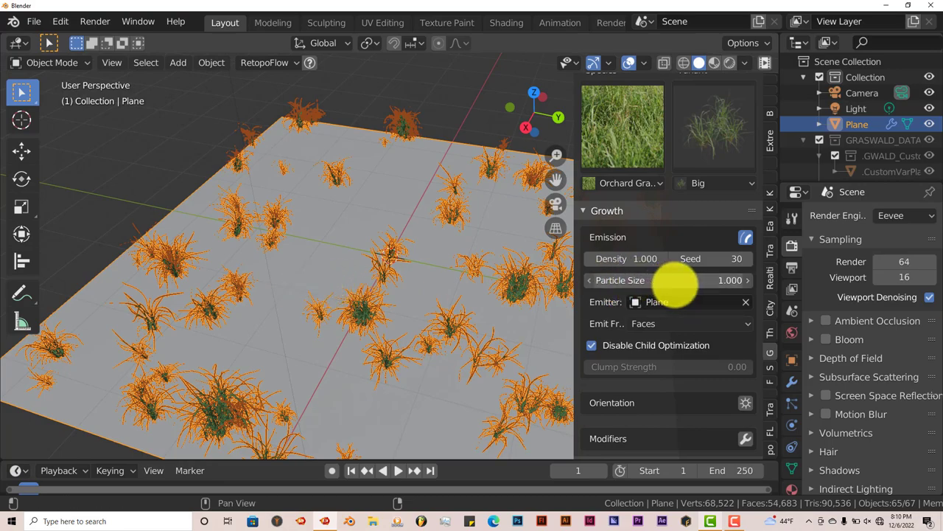
left_click_drag(674, 284, 656, 290)
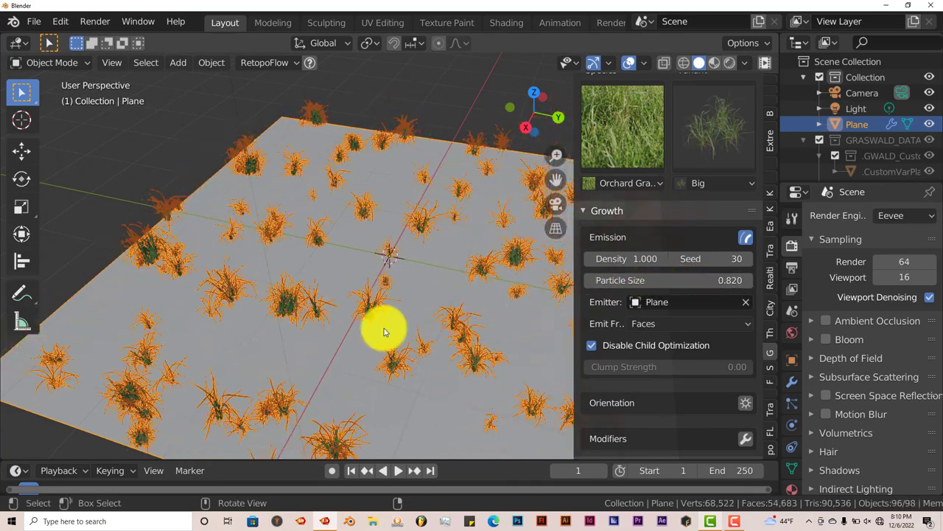
scroll(384, 330, "up", 2)
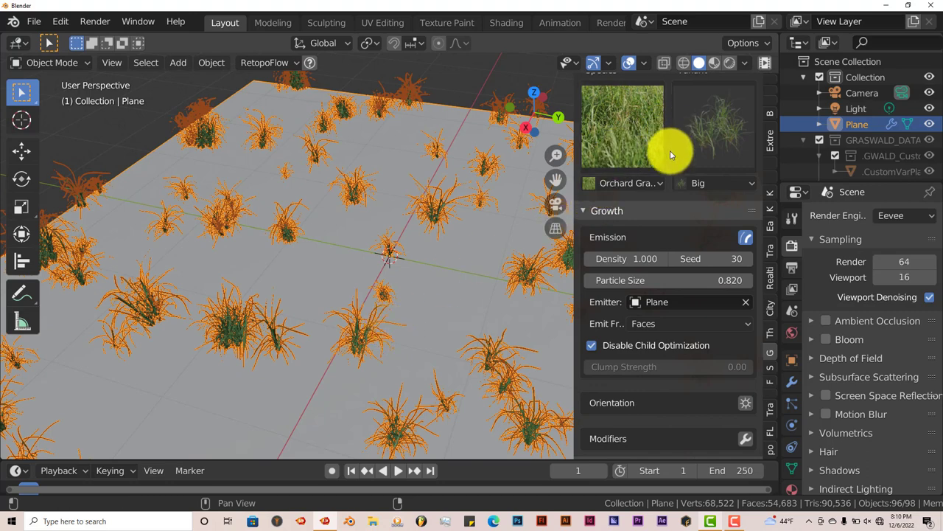
scroll(654, 202, "up", 2)
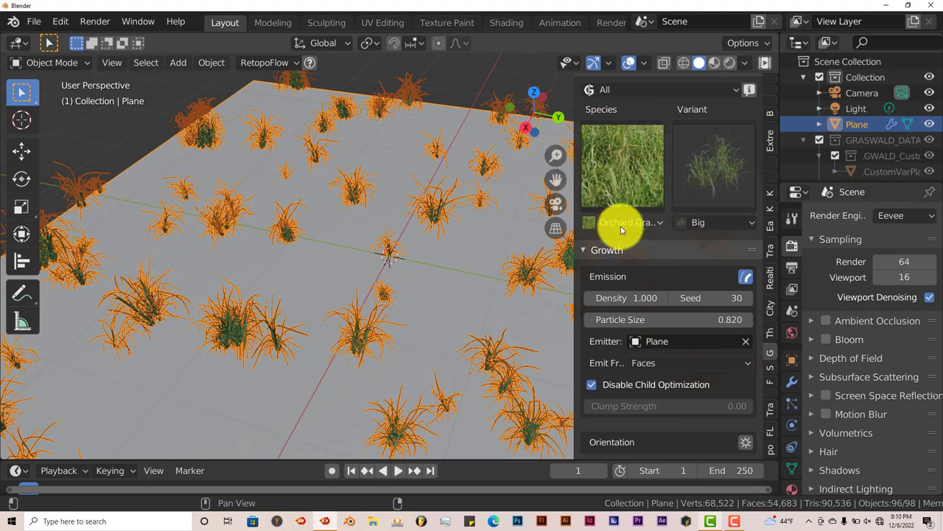
left_click(706, 159)
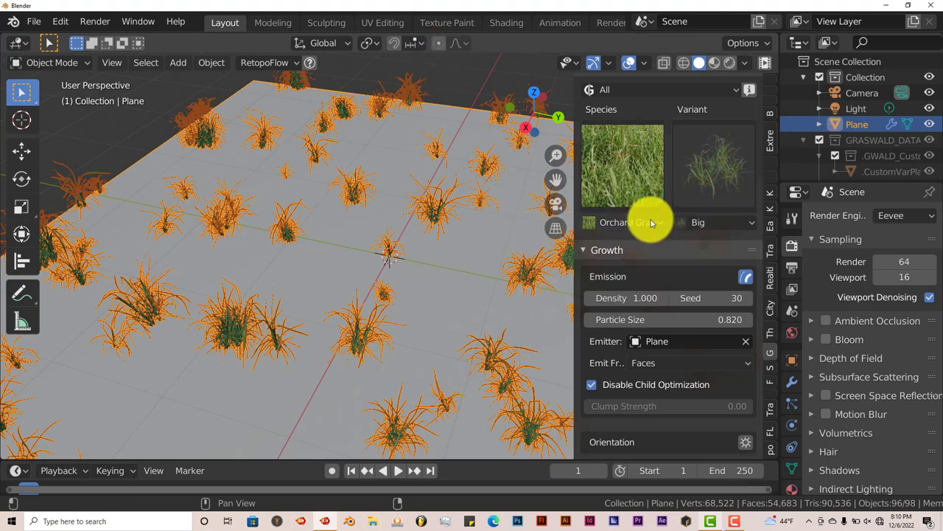
left_click(657, 224)
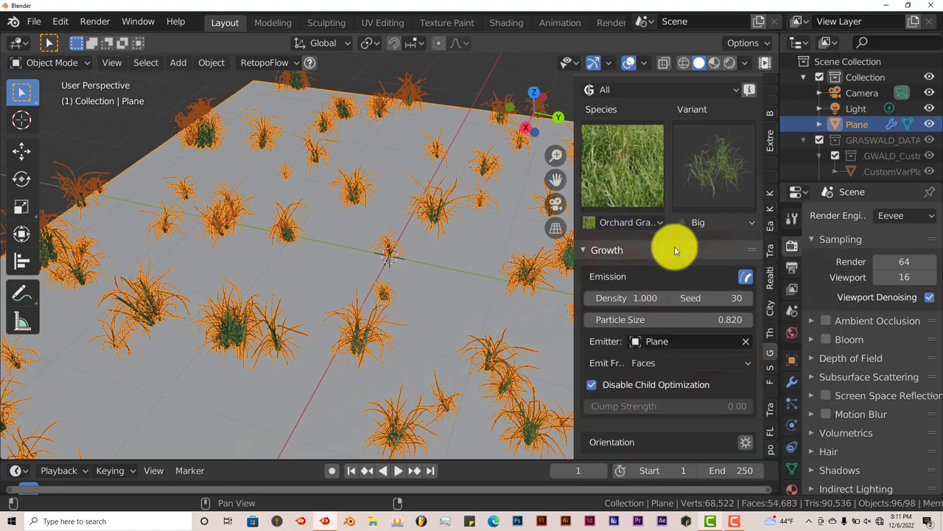
left_click(611, 221)
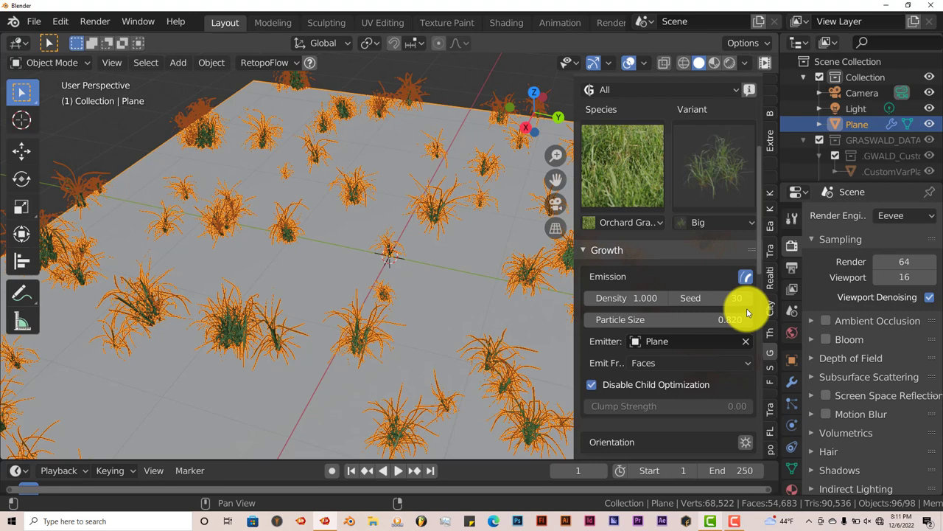
Expand the grass Display sub-panel in the Graswald sidebar
scroll(700, 367, "down", 5)
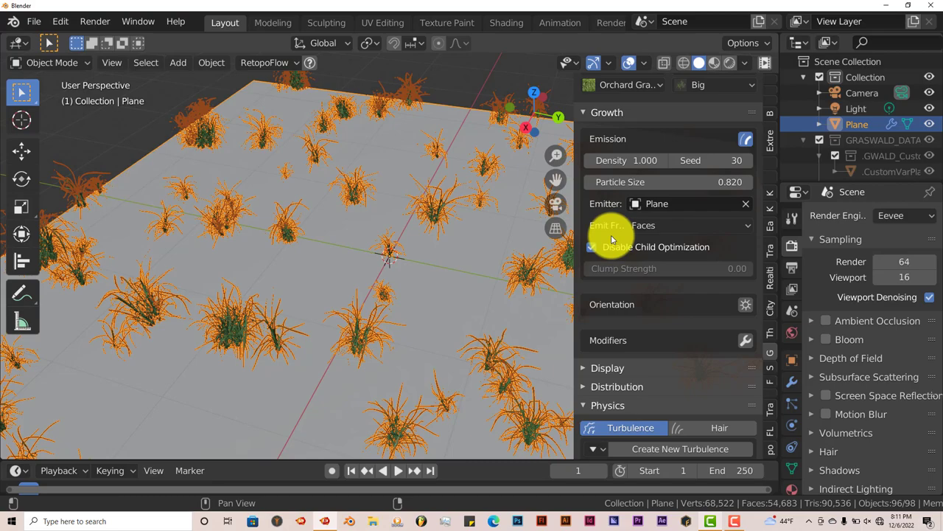
middle_click_drag(440, 301, 359, 350)
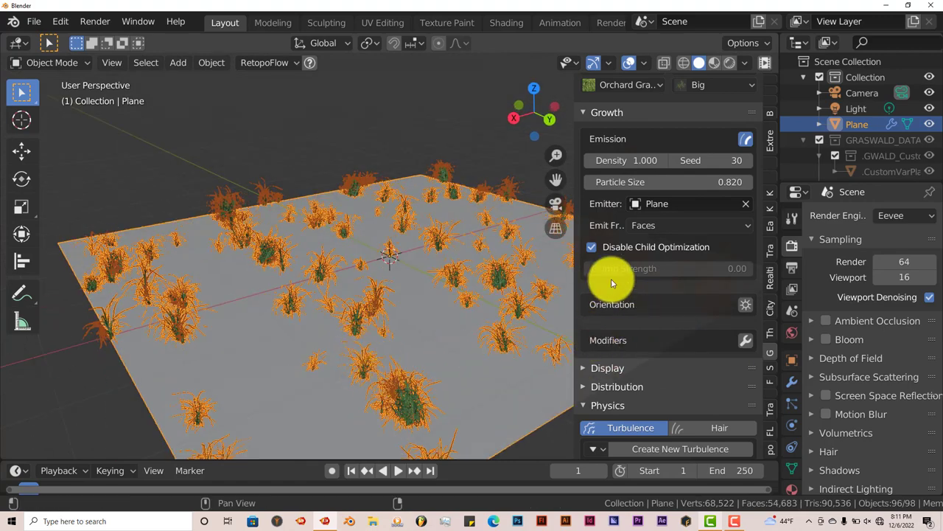
left_click(590, 251)
scroll(669, 337, "down", 5)
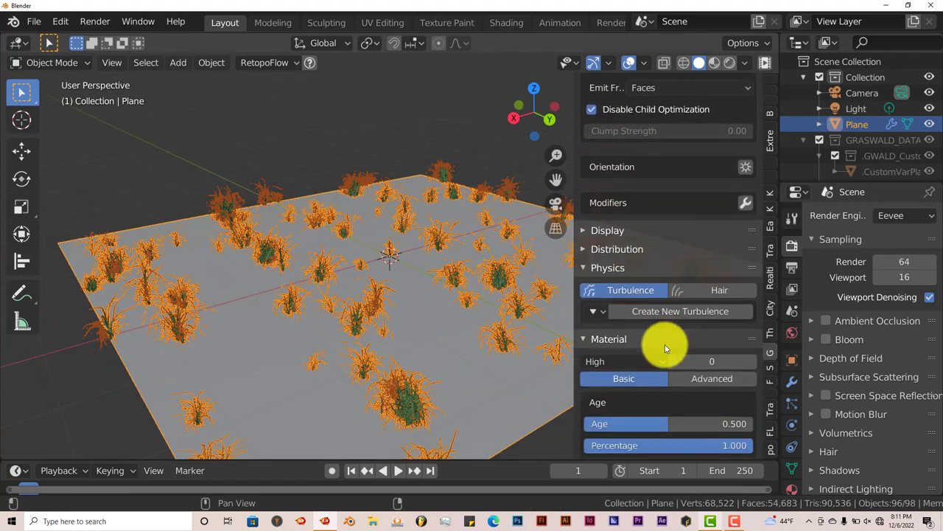
left_click(582, 231)
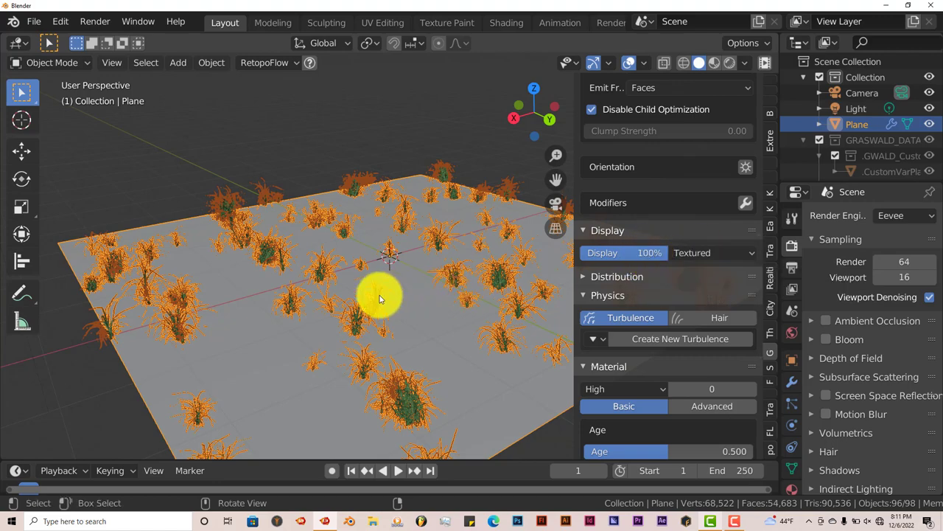
Raise the viewport display percentage to 98% and check the Textured Max Draw Type
middle_click_drag(379, 294, 321, 274)
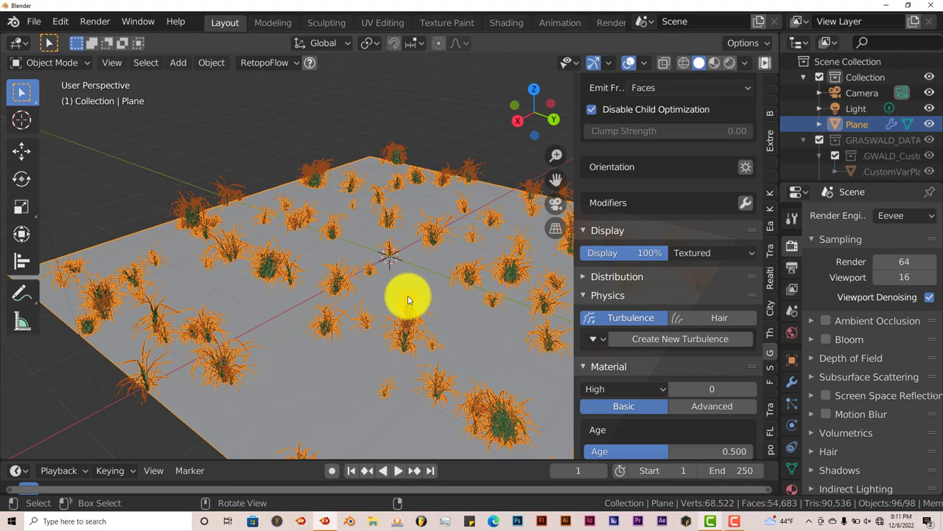
left_click_drag(638, 261, 572, 261)
middle_click_drag(362, 309, 406, 316)
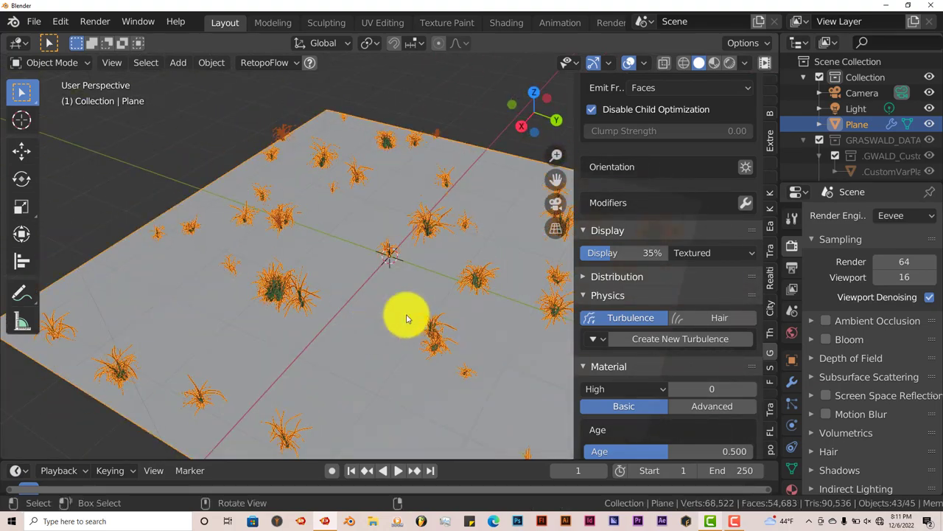
left_click_drag(608, 257, 722, 266)
left_click(725, 254)
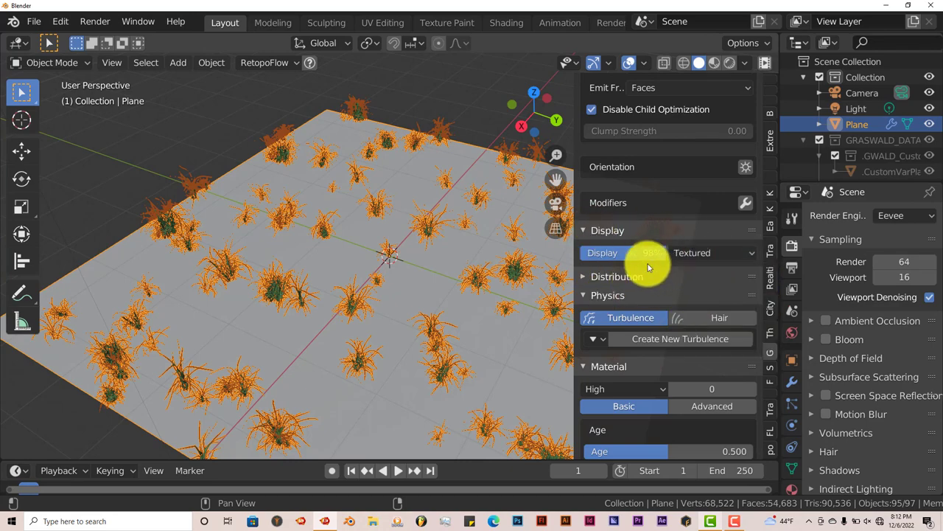
middle_click_drag(410, 331, 374, 293)
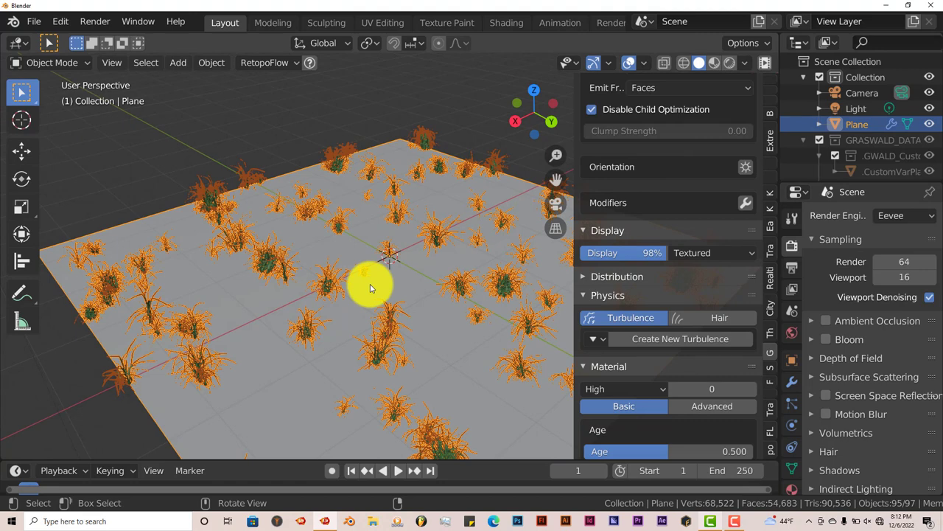
Expand Distribution to show Active Density, Start Paint and the Density/Size vertex group fields
left_click(581, 277)
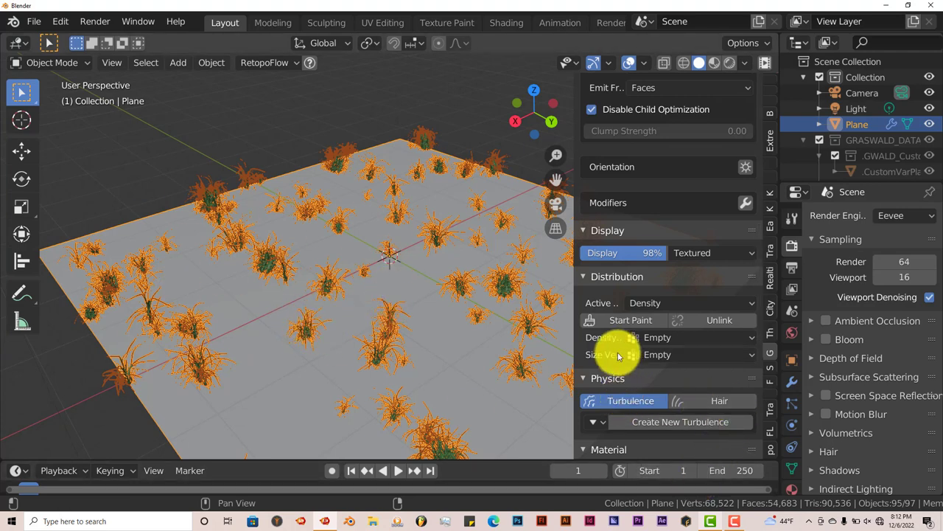
scroll(616, 357, "down", 3)
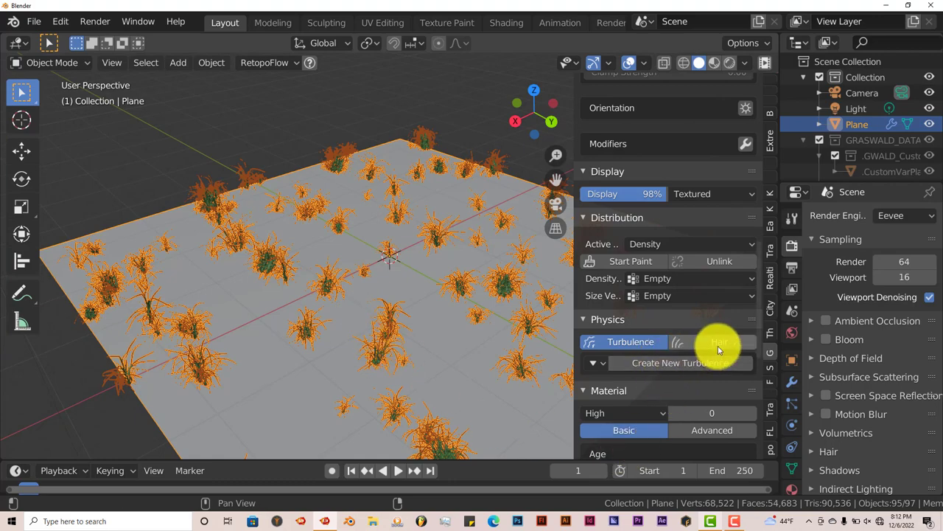
scroll(685, 375, "down", 2)
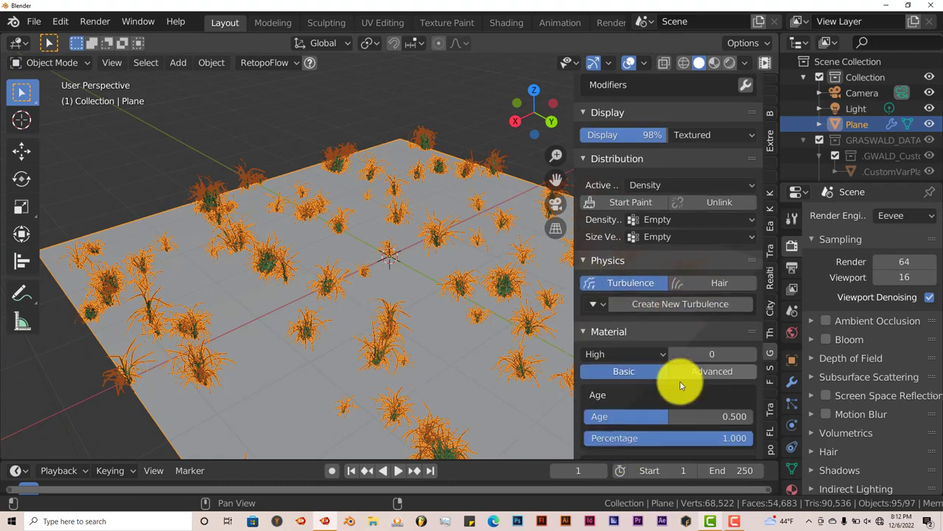
scroll(560, 366, "down", 4)
scroll(427, 285, "up", 5)
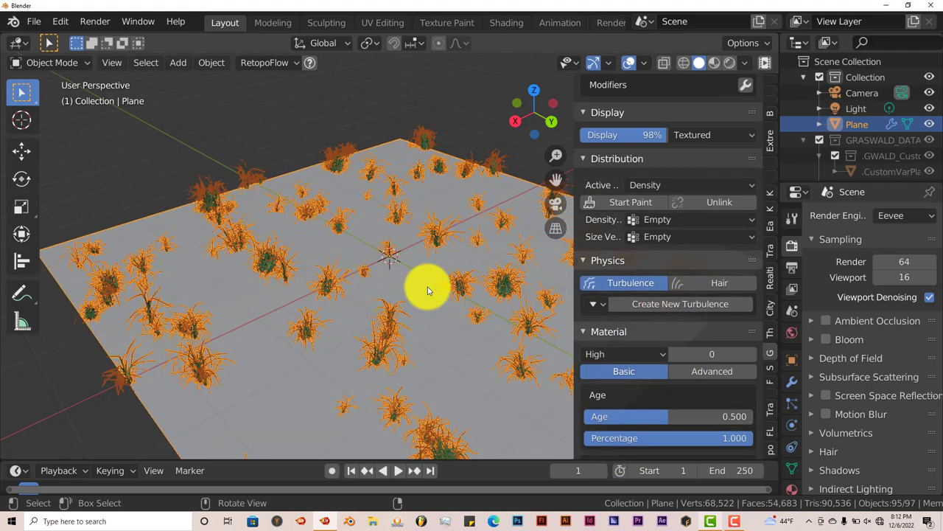
scroll(670, 356, "down", 3)
scroll(671, 363, "down", 3)
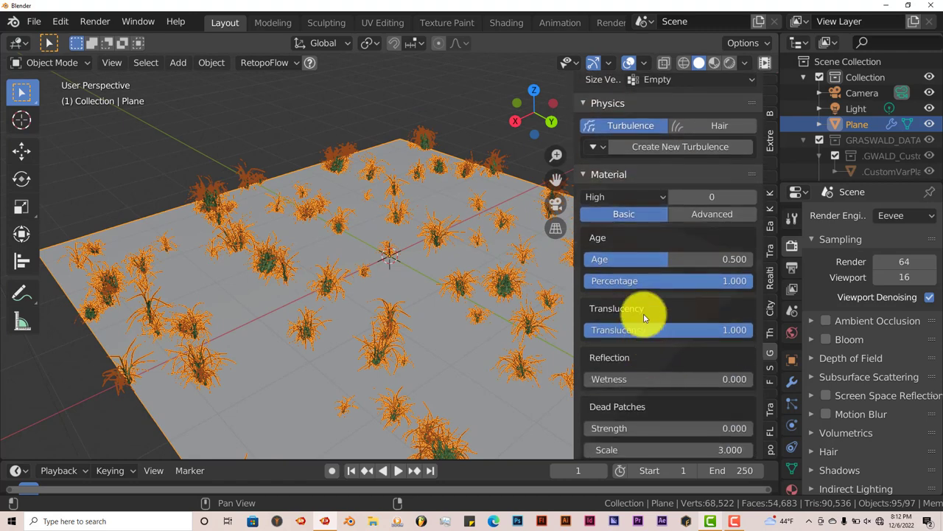
scroll(655, 312, "down", 3)
scroll(656, 337, "up", 3)
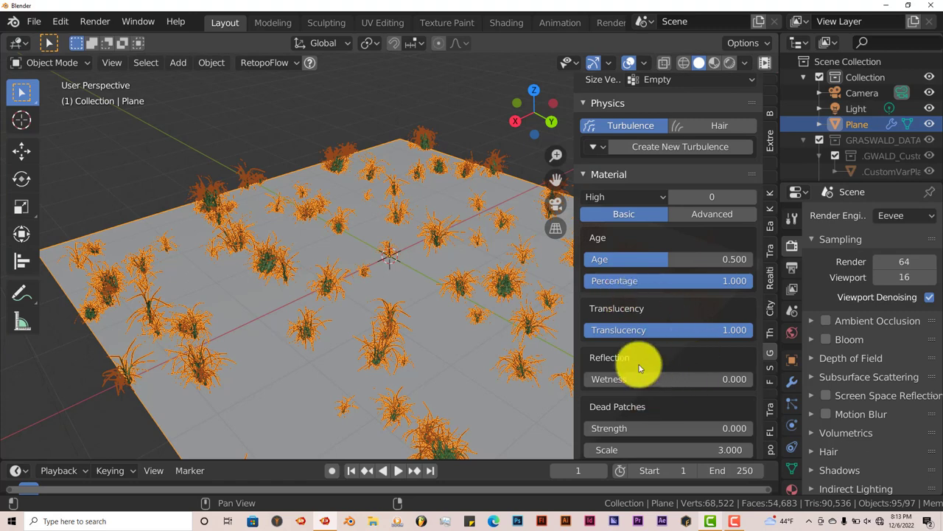
scroll(610, 323, "down", 2)
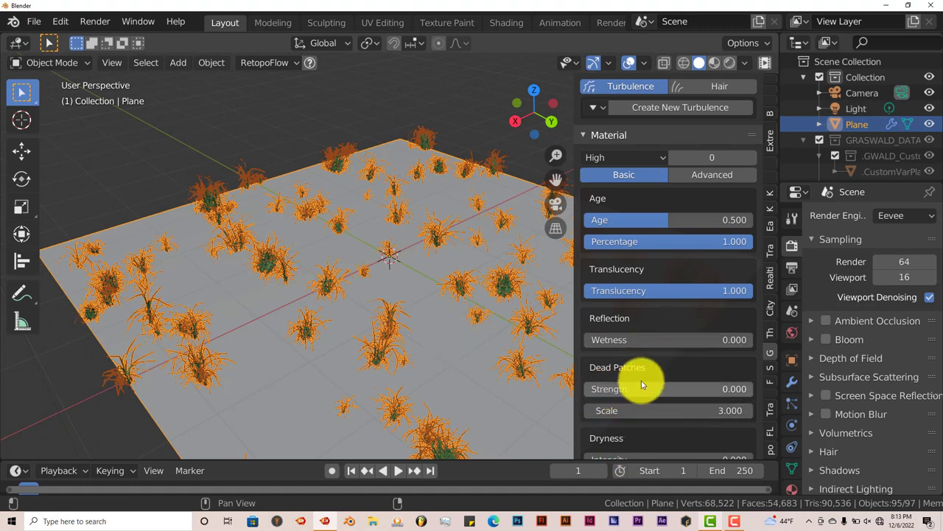
scroll(661, 420, "down", 2)
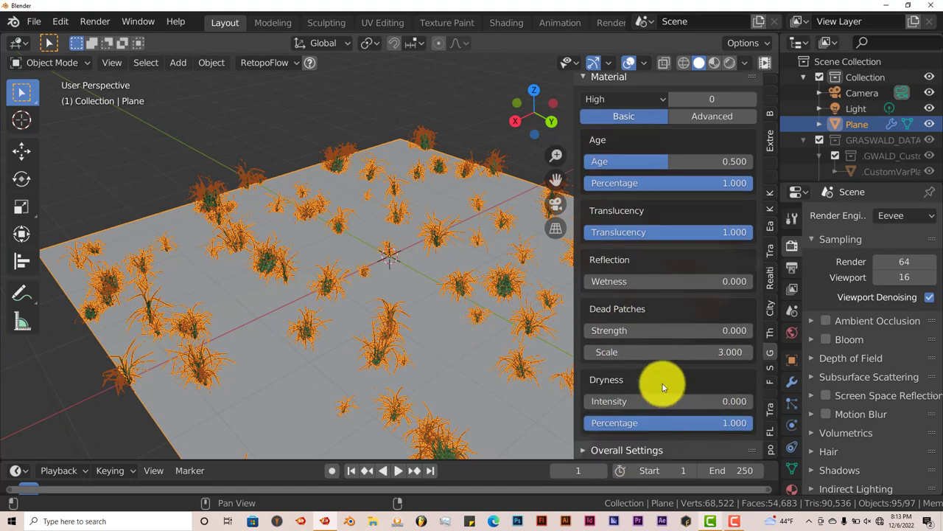
scroll(665, 366, "up", 1)
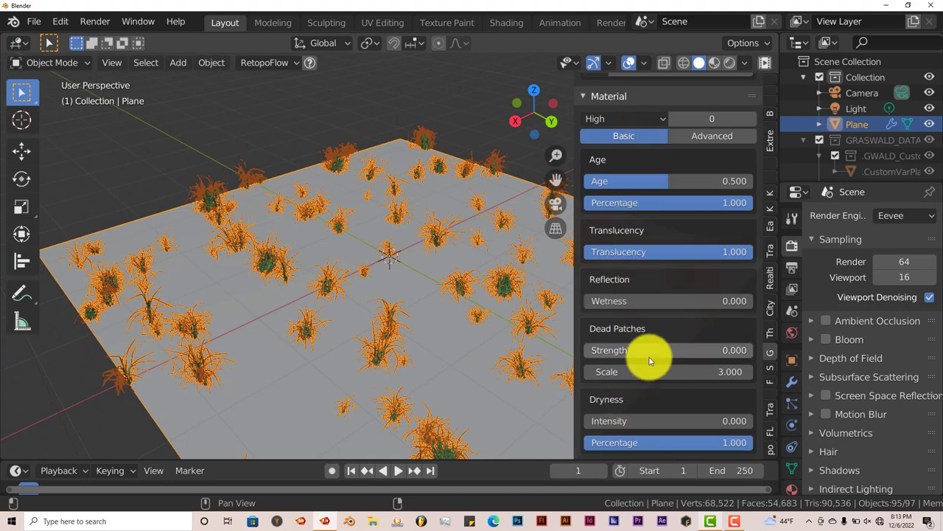
scroll(650, 360, "up", 2)
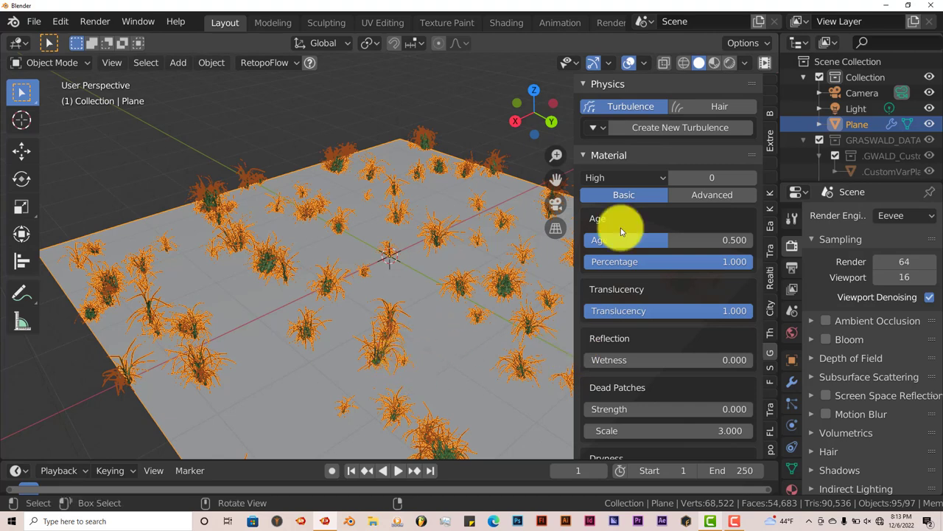
Switch the Material sub-panel to Advanced and browse age intensity, base colour and old colour
left_click(707, 195)
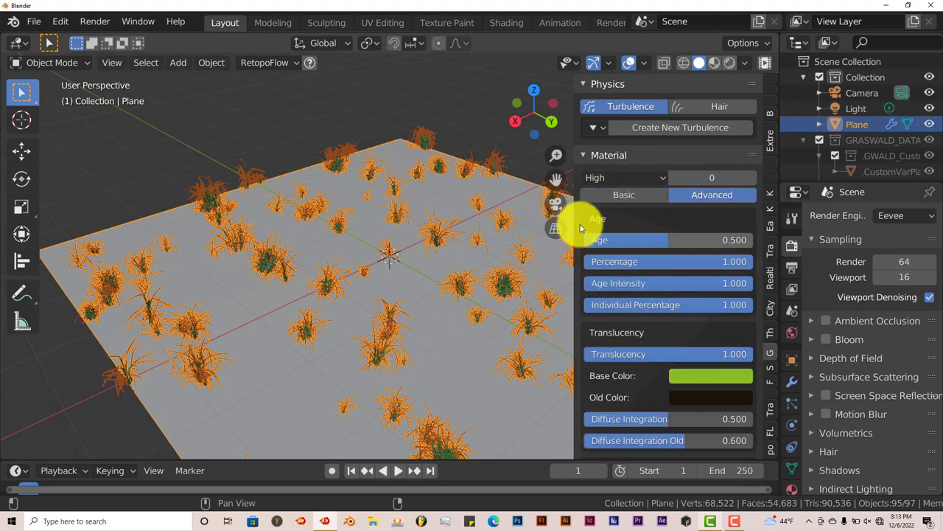
scroll(611, 287, "down", 2)
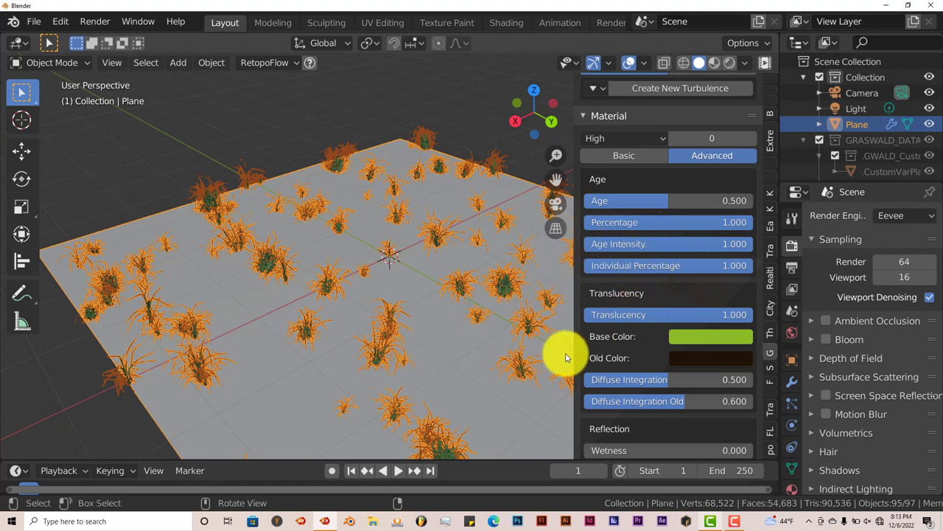
scroll(678, 251, "down", 2)
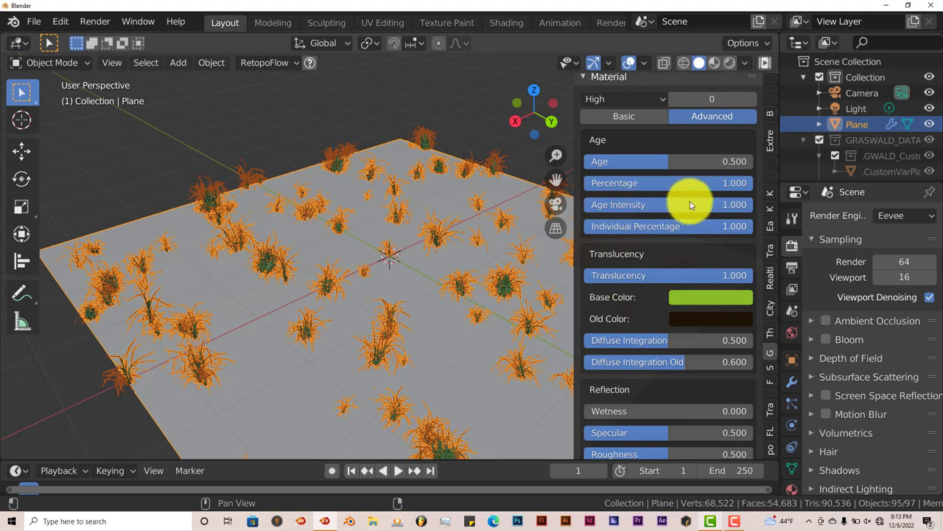
scroll(649, 190, "down", 6)
scroll(641, 335, "down", 5)
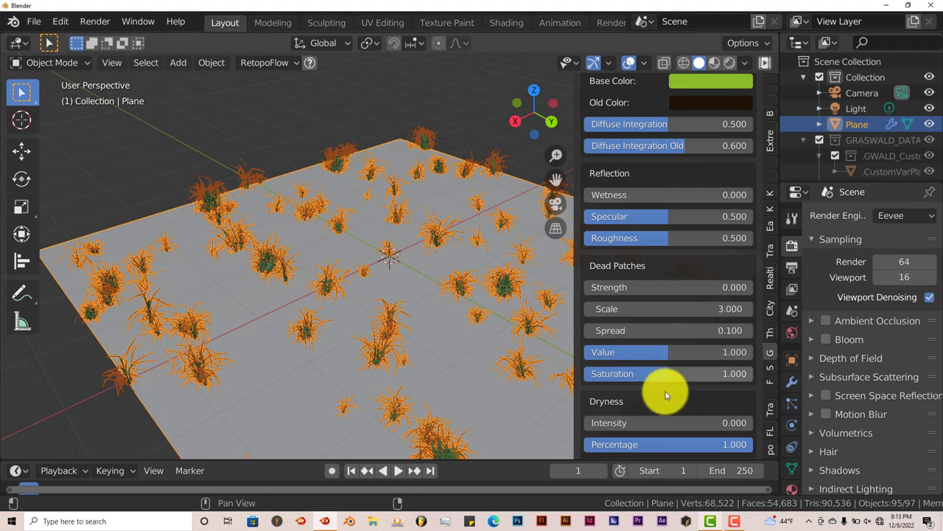
scroll(665, 393, "down", 5)
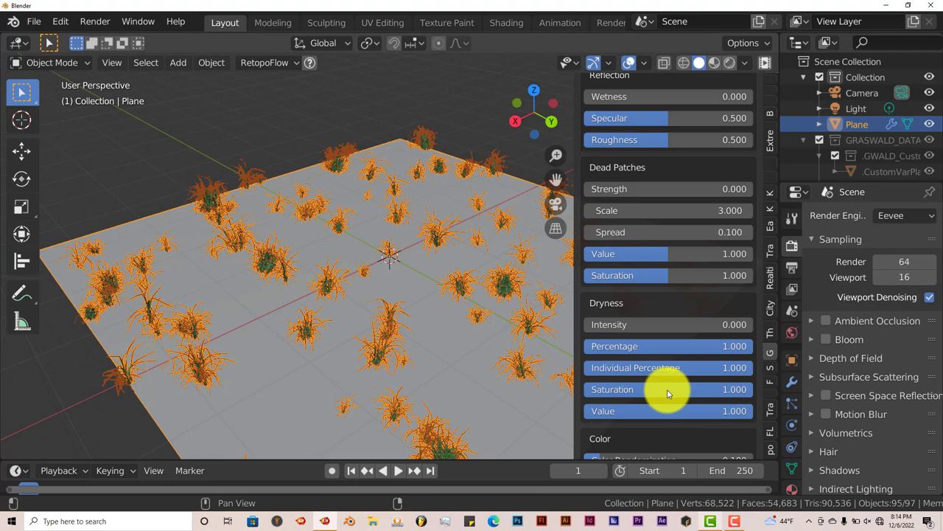
scroll(666, 393, "down", 1)
scroll(667, 393, "down", 9)
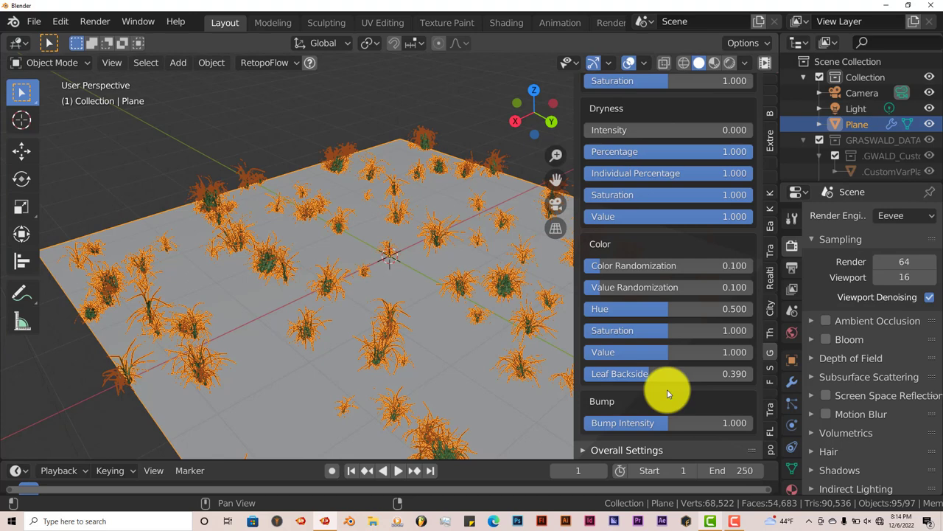
scroll(667, 389, "up", 8)
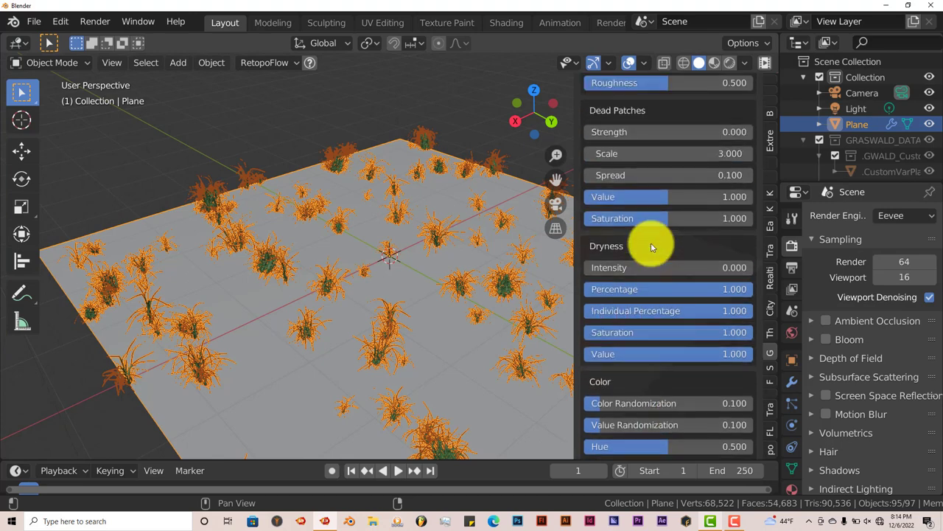
scroll(644, 199, "up", 8)
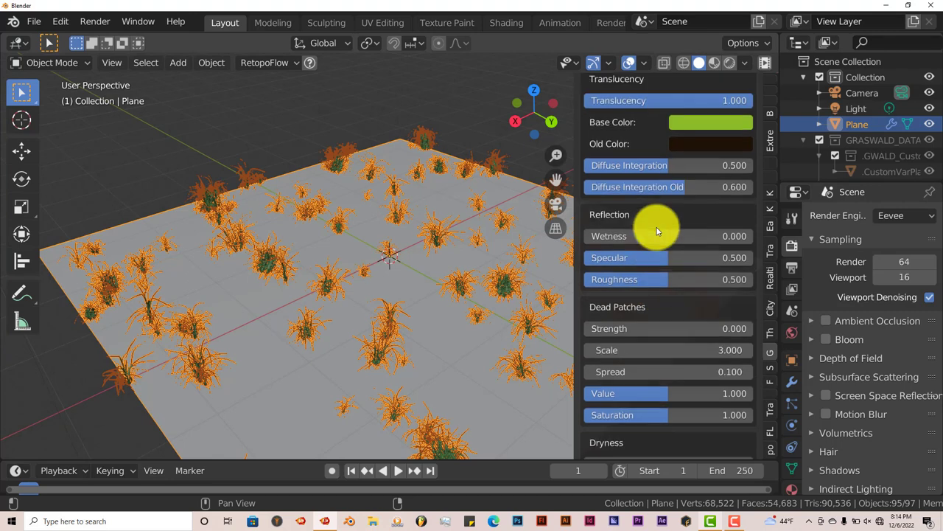
scroll(657, 235, "up", 5)
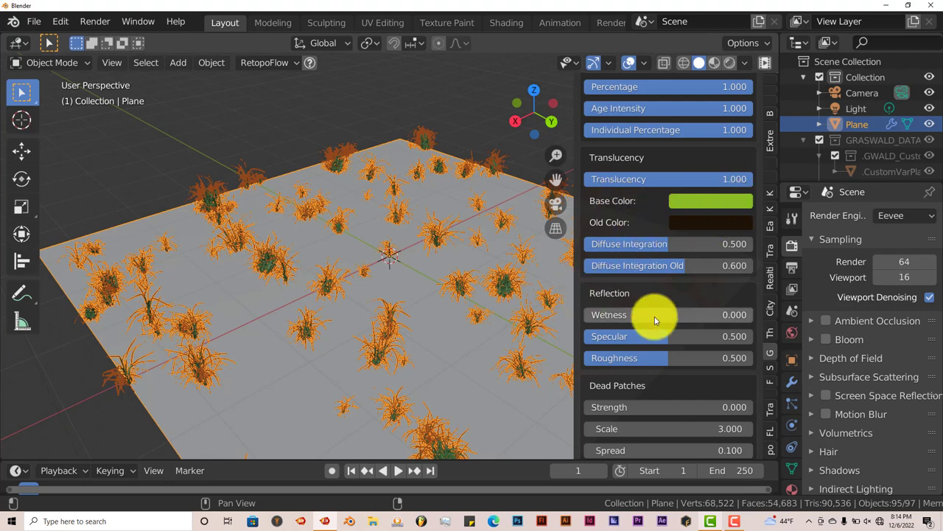
scroll(654, 319, "up", 4)
scroll(655, 320, "up", 4)
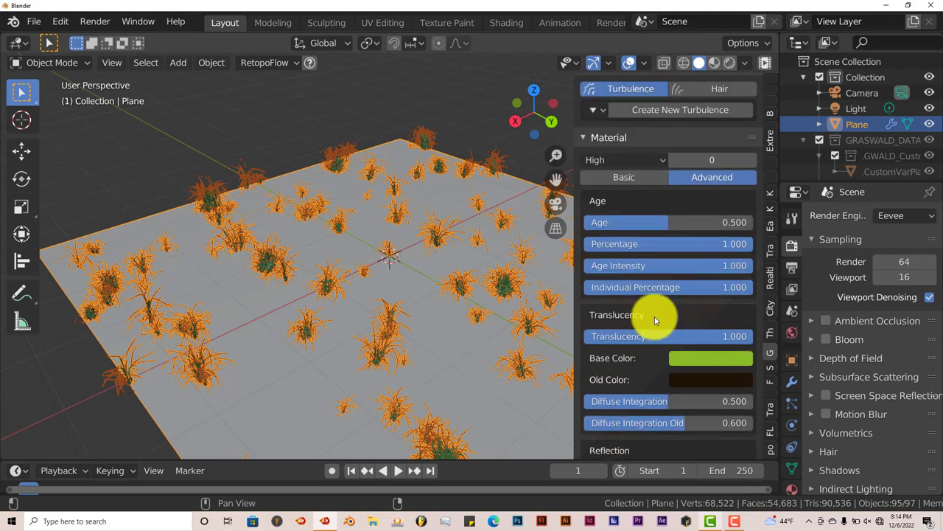
Switch the grass material to Basic mode (age 0.500) and scroll the panel back up to Display
left_click(643, 176)
scroll(666, 301, "down", 3)
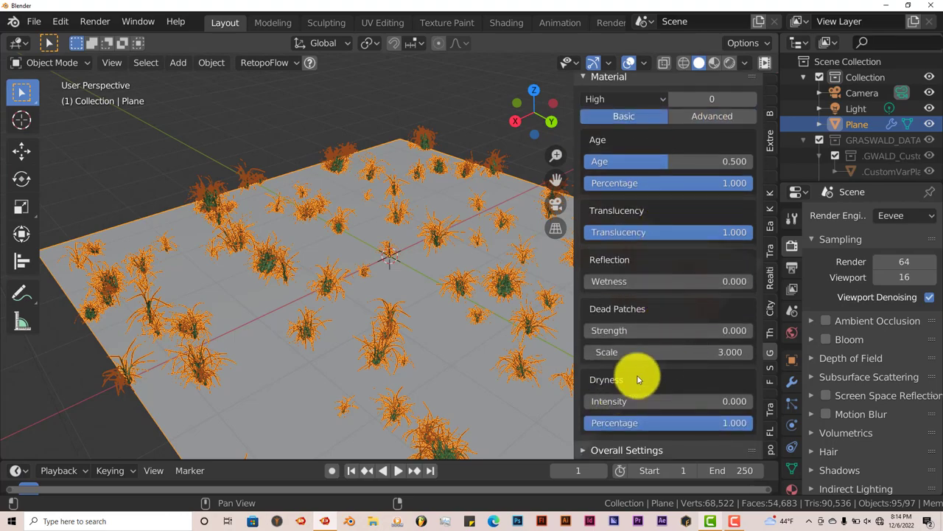
middle_click_drag(396, 327, 355, 343)
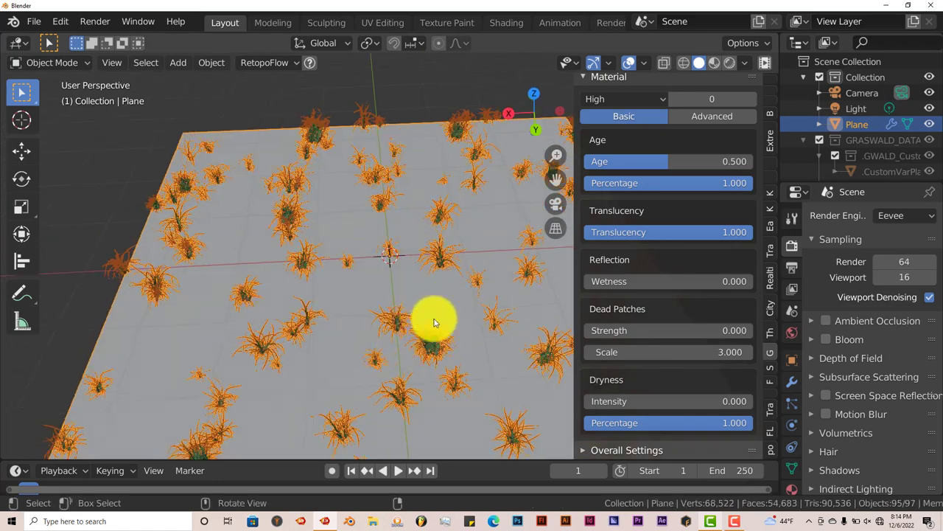
middle_click_drag(434, 320, 446, 333)
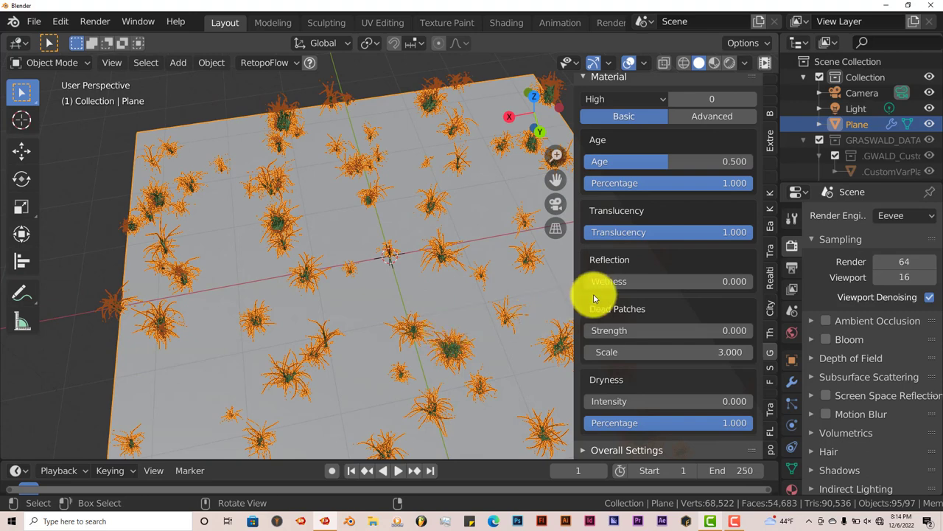
scroll(659, 354, "up", 6)
scroll(660, 359, "up", 3)
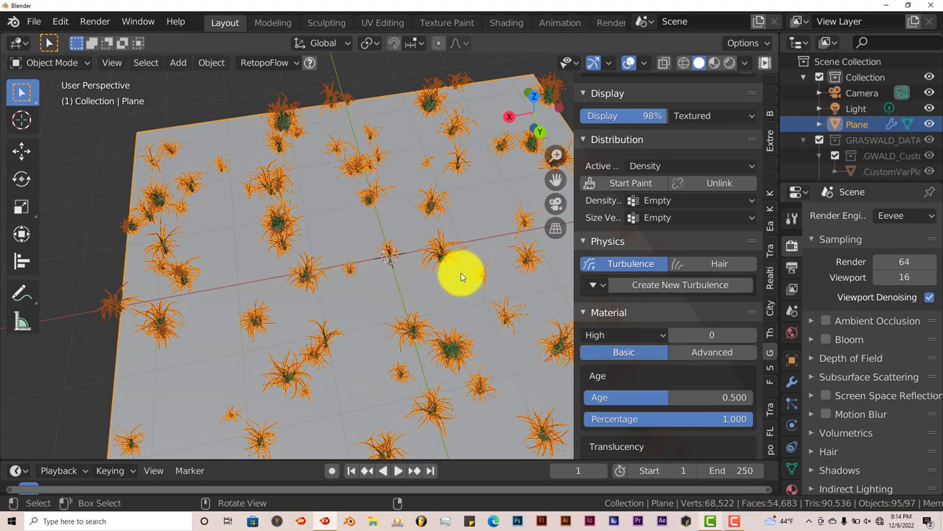
Scroll the N-panel up to the Graswald layer list and start renaming the Untitled layer
scroll(526, 211, "up", 5)
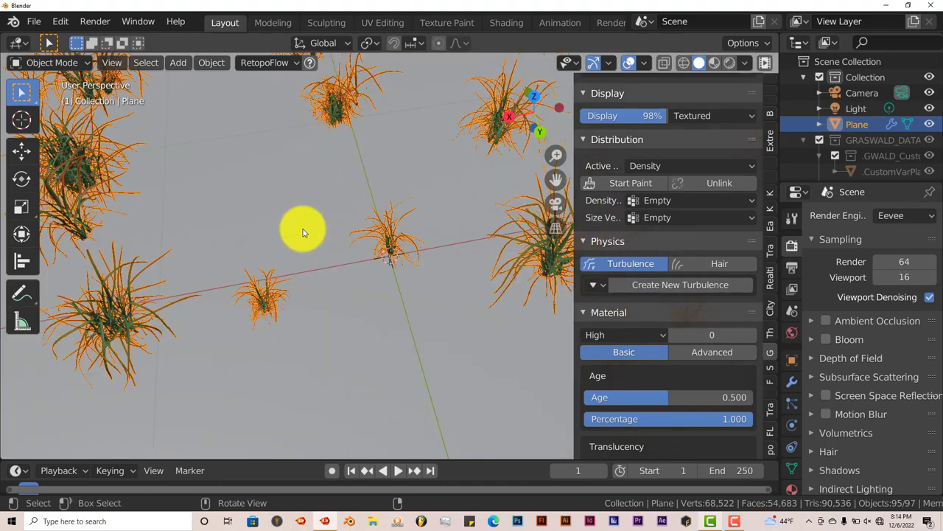
scroll(302, 232, "down", 5)
scroll(626, 322, "up", 4)
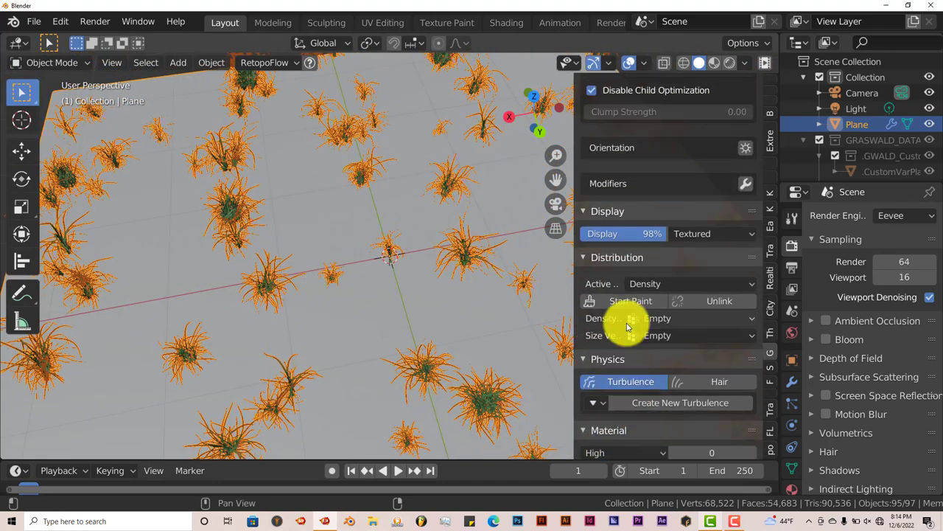
scroll(627, 323, "up", 5)
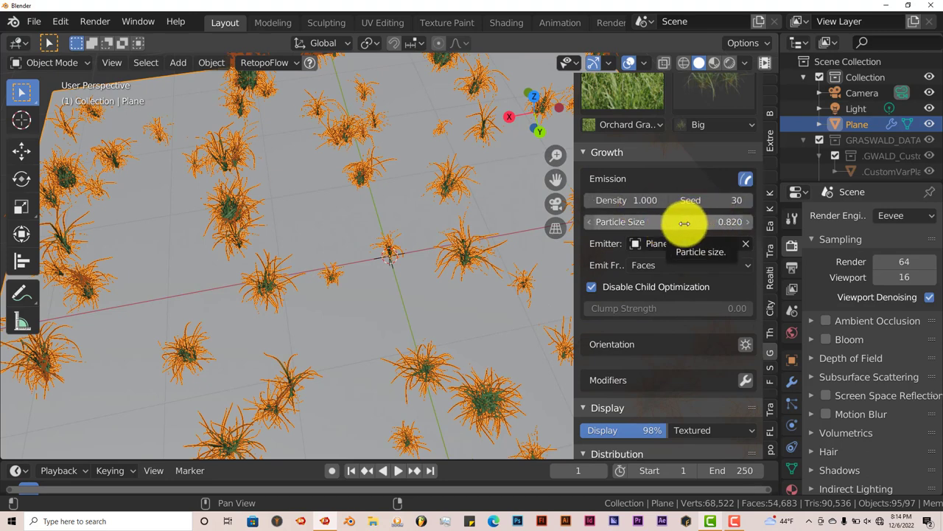
scroll(687, 243, "up", 3)
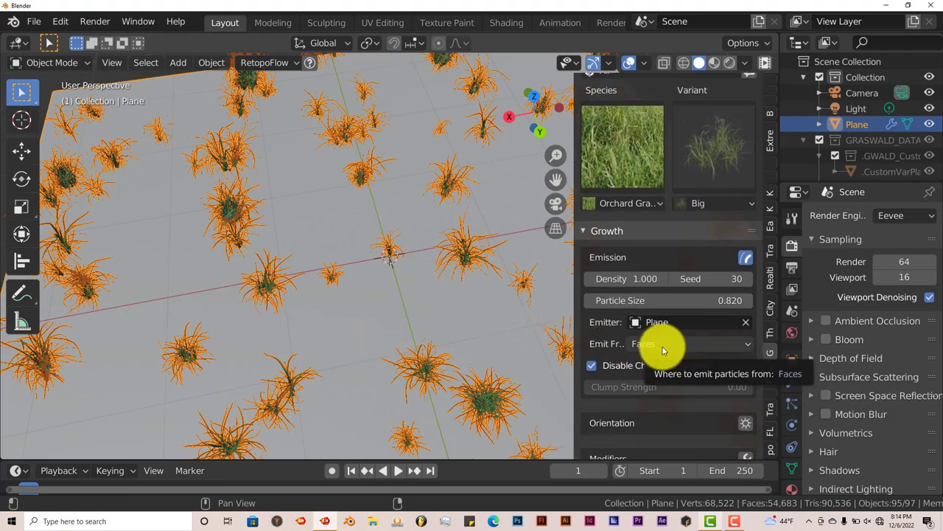
scroll(662, 351, "up", 2)
scroll(663, 351, "down", 3)
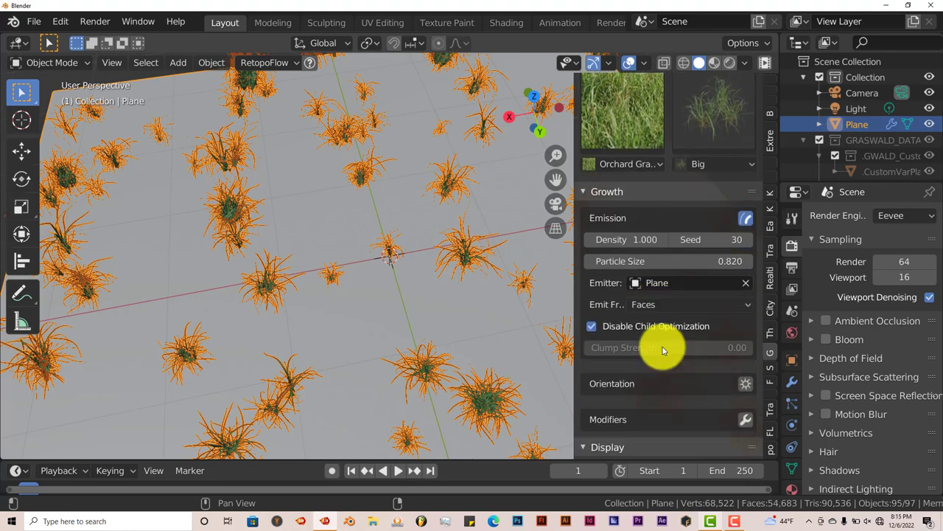
middle_click_drag(331, 168, 369, 225)
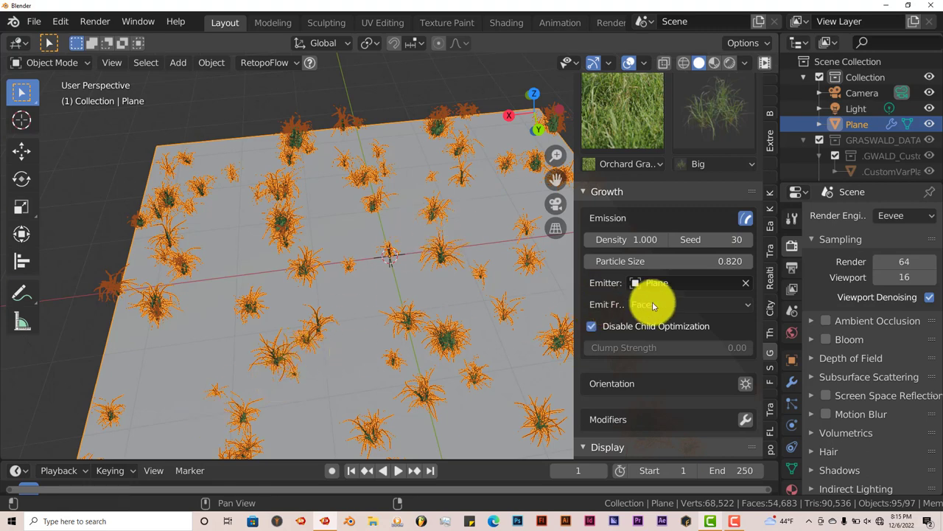
scroll(660, 303, "up", 5)
scroll(661, 303, "up", 3)
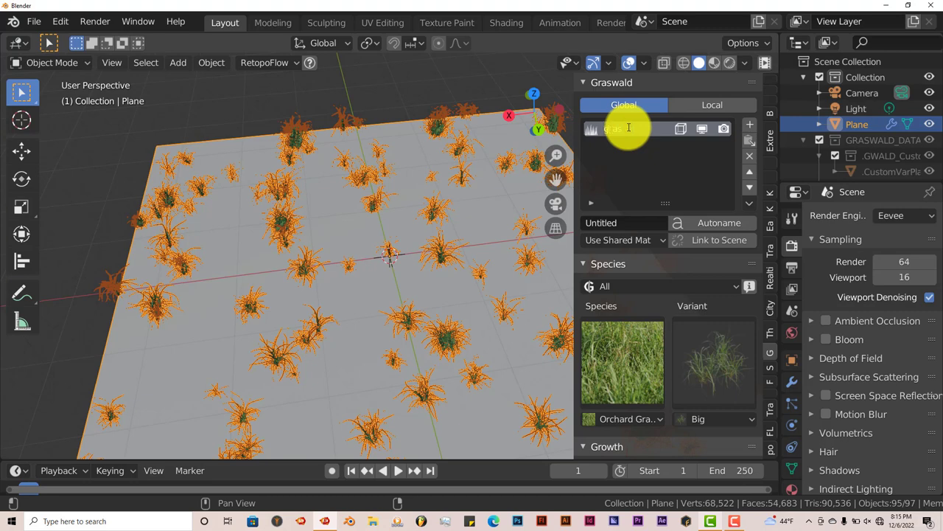
Confirm the layer name 'grassy' and hide its grass from the viewport
key("Return")
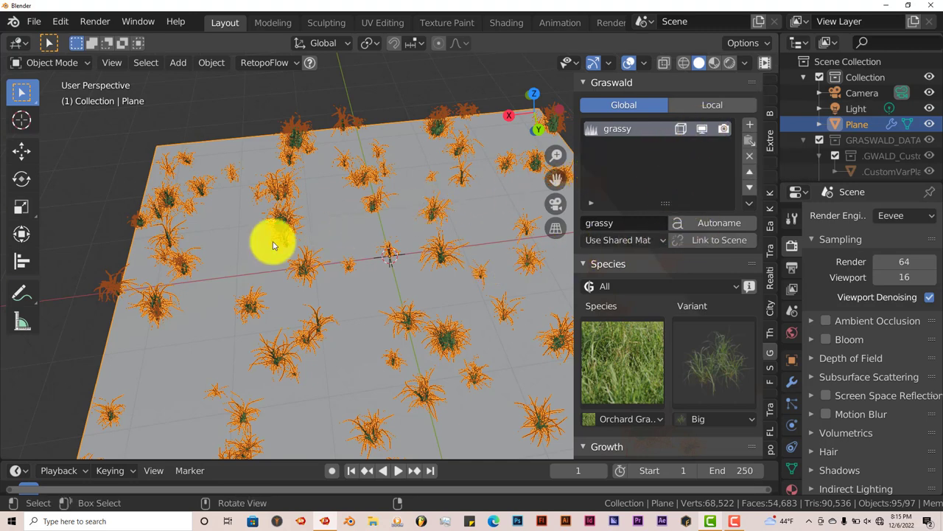
middle_click_drag(327, 283, 316, 273)
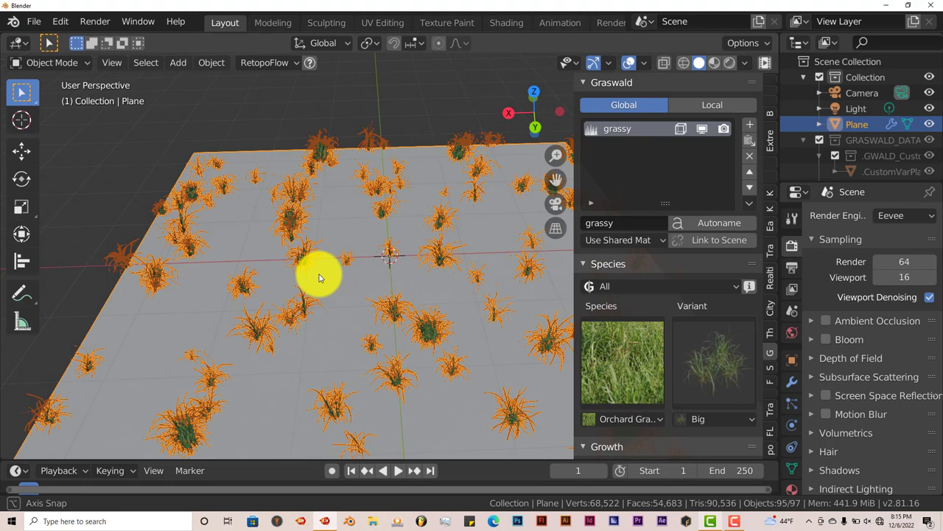
left_click(703, 134)
middle_click_drag(337, 337, 349, 320)
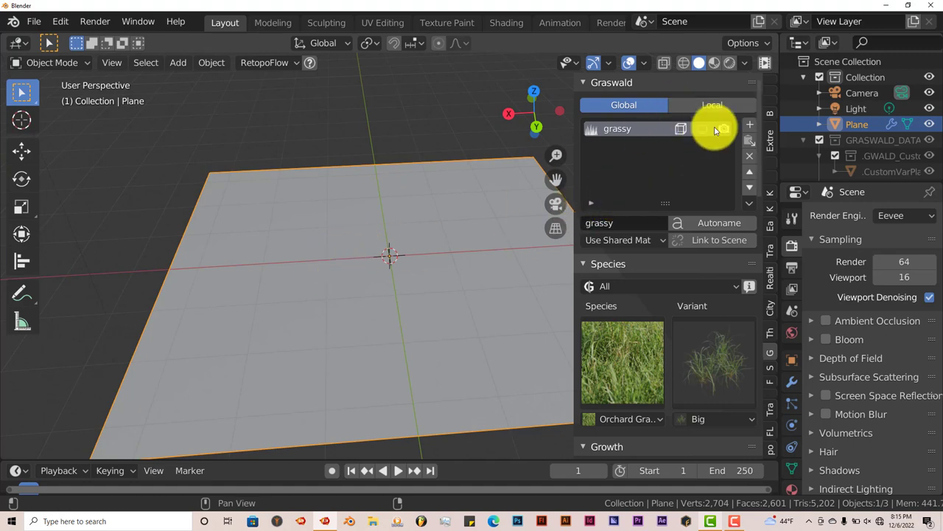
Start Paint in Distribution and paint a wide diagonal density band across the plane
middle_click_drag(406, 270, 428, 277)
scroll(653, 294, "down", 7)
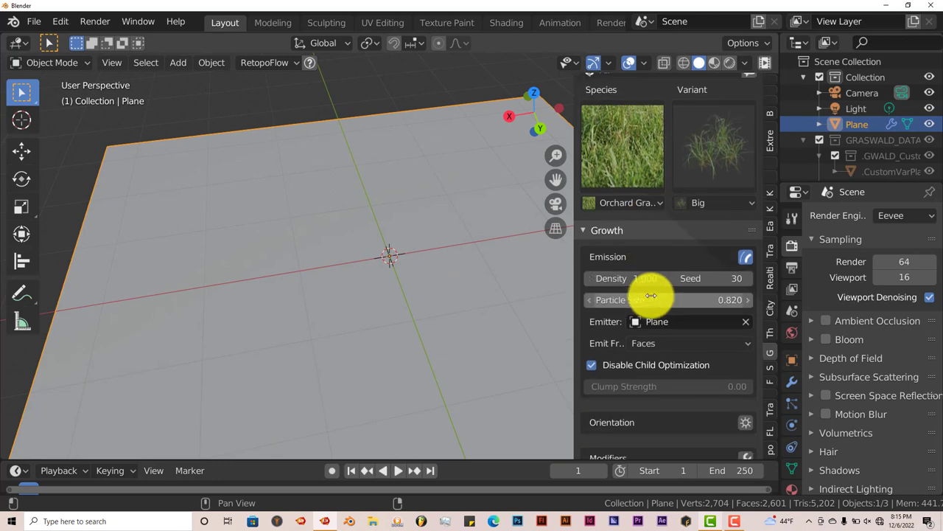
scroll(652, 295, "down", 9)
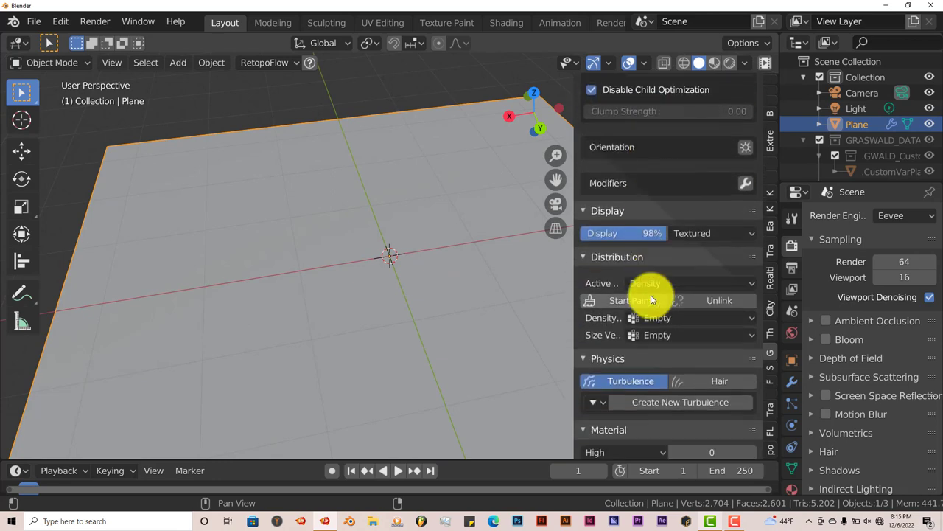
left_click(612, 300)
scroll(401, 270, "down", 4)
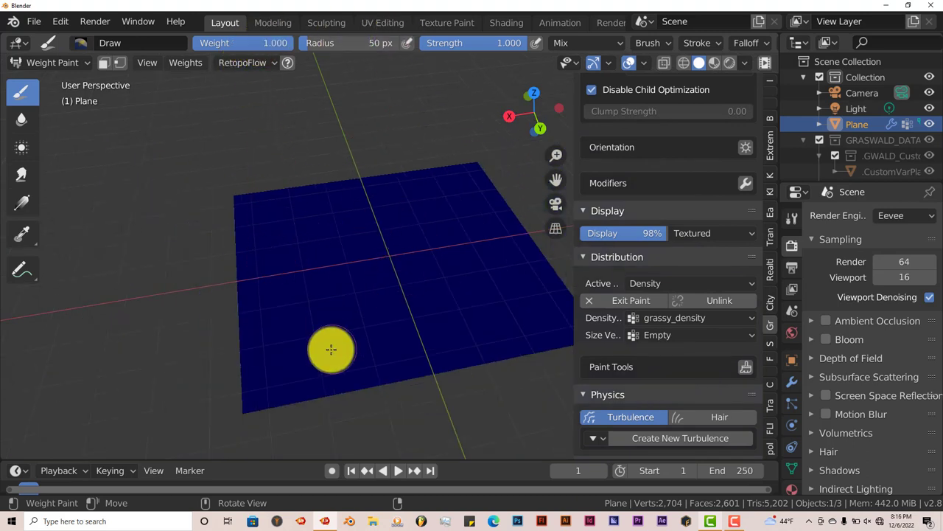
scroll(347, 341, "up", 2)
left_click_drag(493, 225, 315, 303)
mouse_move(297, 337)
left_mouse_down()
mouse_move(483, 237)
mouse_move(358, 275)
mouse_move(444, 245)
mouse_move(412, 250)
mouse_move(386, 285)
mouse_move(309, 313)
mouse_move(476, 243)
mouse_move(436, 244)
mouse_move(475, 229)
mouse_move(475, 244)
mouse_move(368, 289)
left_mouse_up()
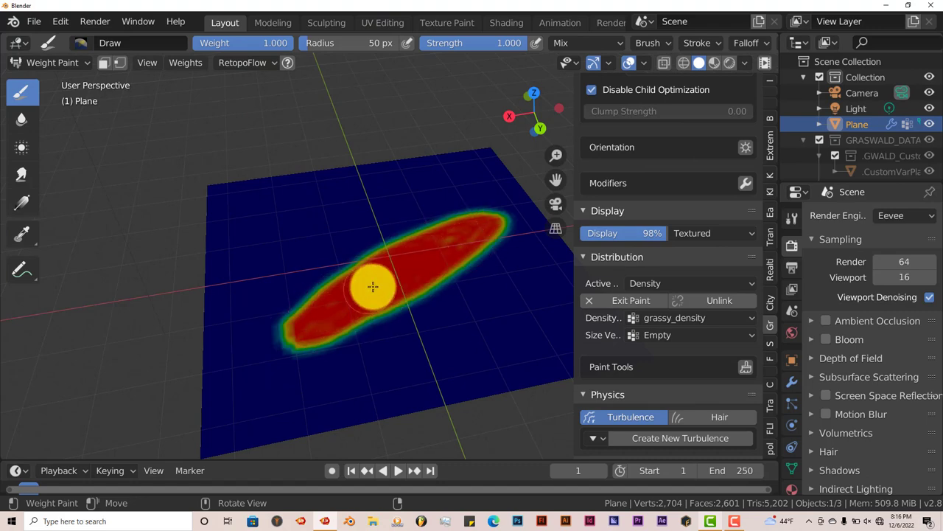
Keep the active paint target set to Density rather than Length
mouse_move(370, 320)
middle_mouse_down()
mouse_move(405, 308)
mouse_move(374, 320)
mouse_move(392, 310)
mouse_move(383, 318)
middle_mouse_up()
scroll(374, 320, "up", 3)
scroll(384, 318, "down", 1)
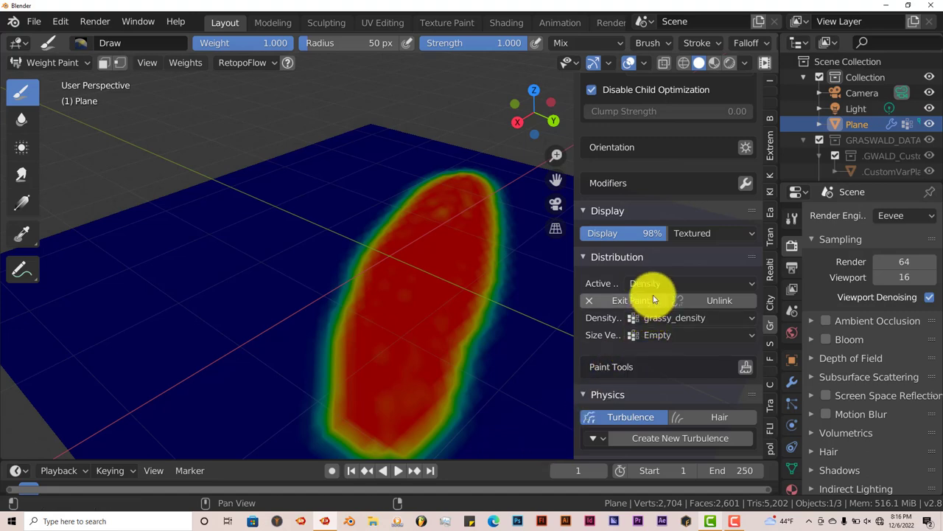
left_click(703, 280)
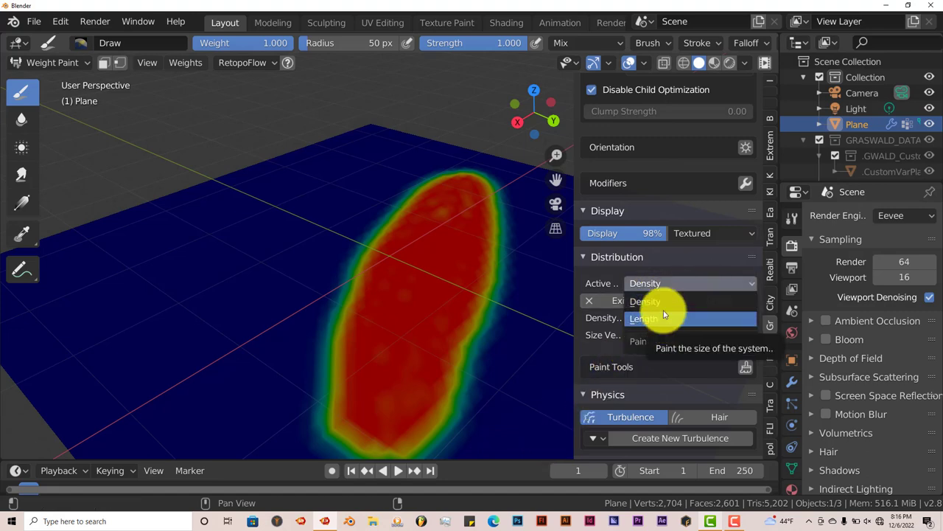
left_click(659, 291)
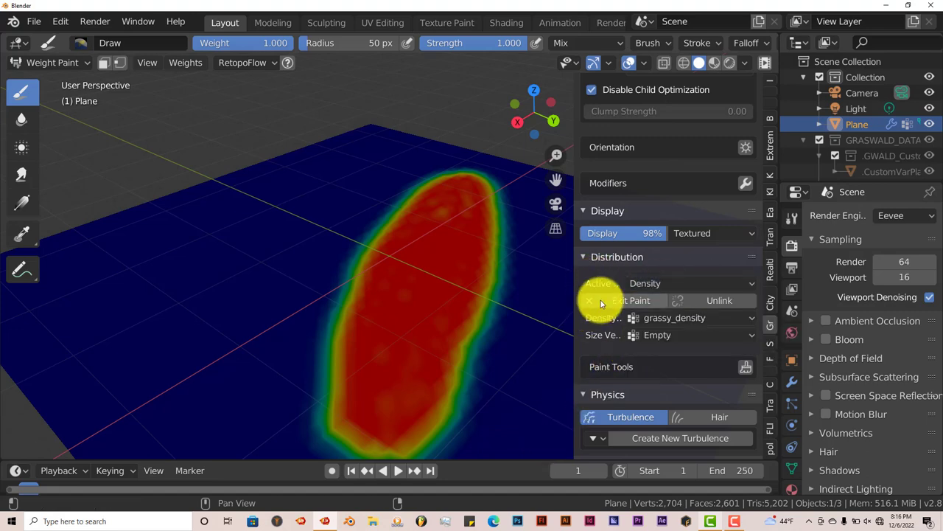
Exit paint mode and show the grassy layer in the viewport again
left_click(600, 300)
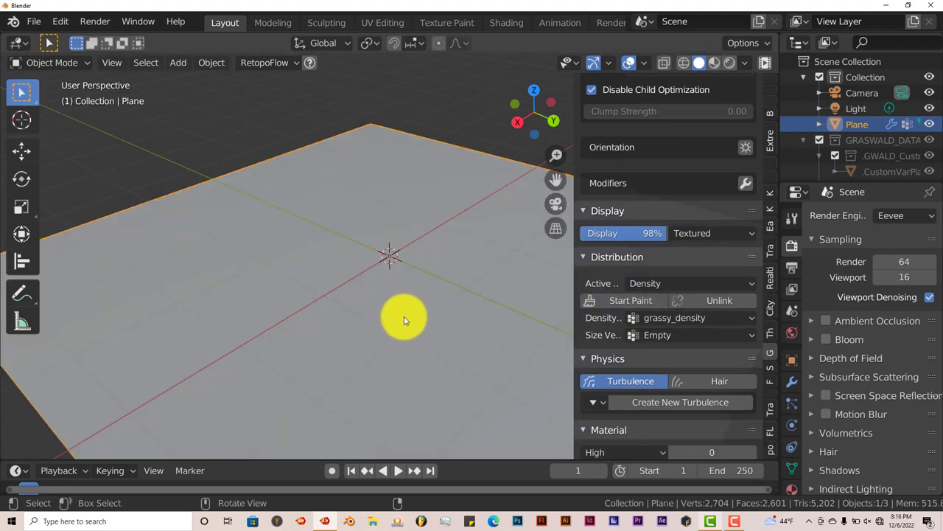
scroll(661, 253, "up", 15)
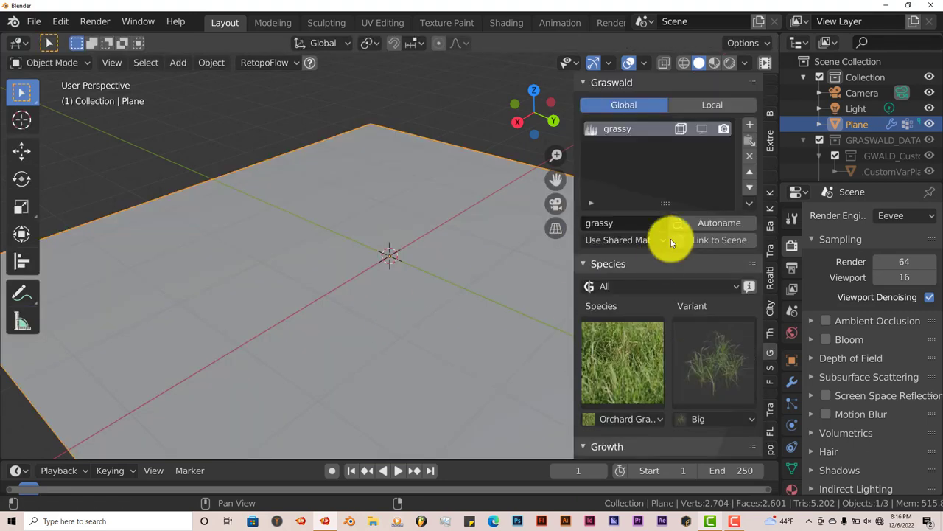
left_click(702, 128)
middle_click_drag(432, 302, 362, 367)
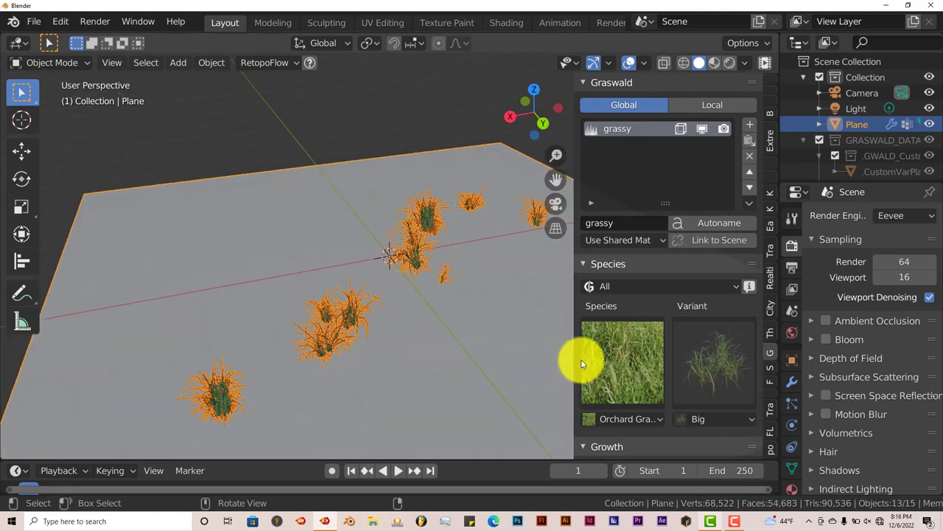
Set Growth density to 25.360, seed to 36 and particle size to 2.530
scroll(678, 374, "down", 3)
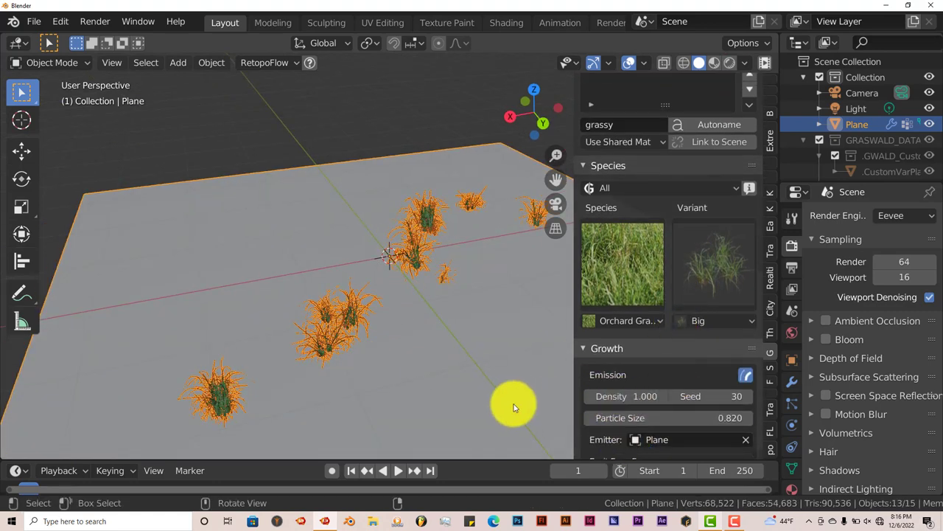
left_click_drag(611, 395, 80, 389)
middle_click_drag(552, 394, 370, 362)
scroll(371, 362, "up", 3)
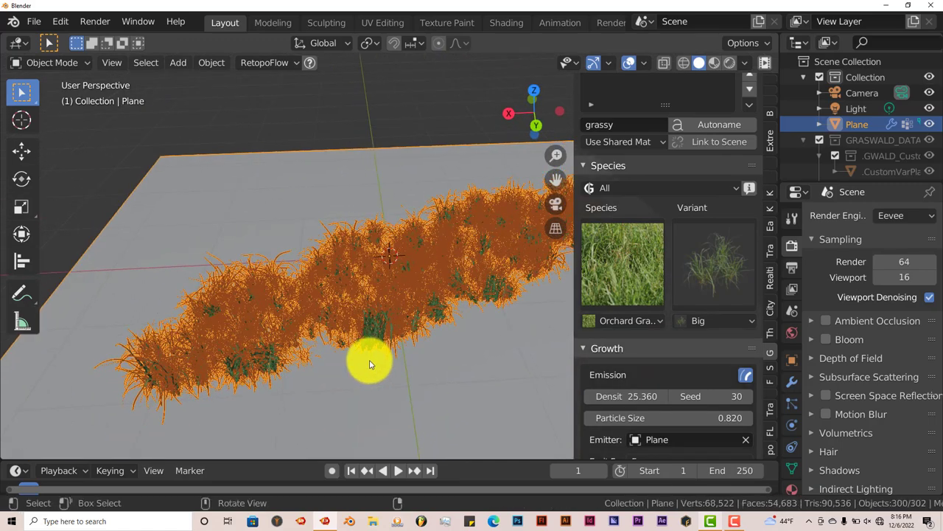
left_click_drag(720, 395, 730, 395)
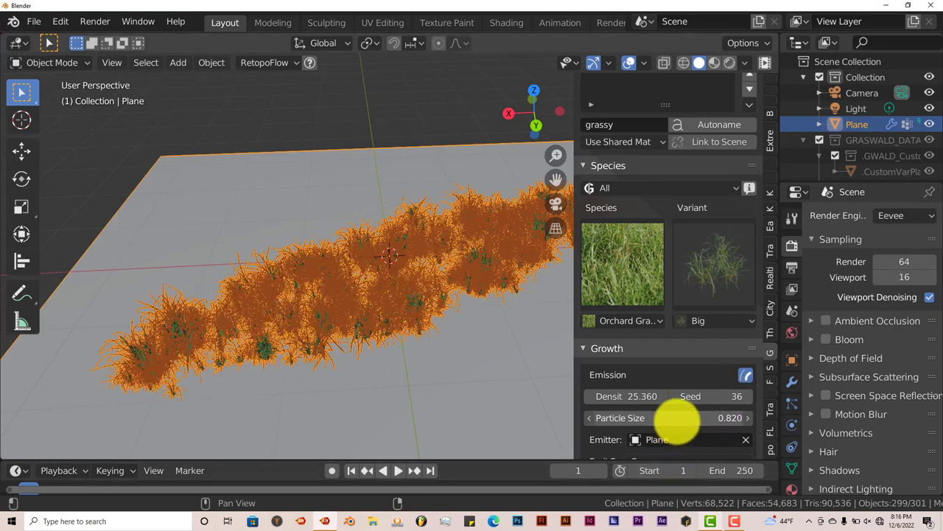
left_click_drag(673, 418, 700, 421)
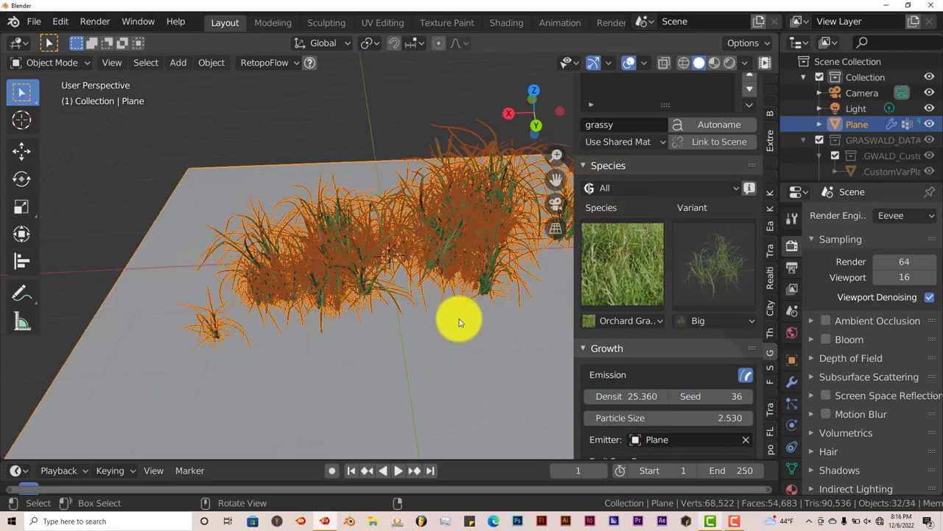
Try the Curly Dock species with its Small variant
left_click(627, 321)
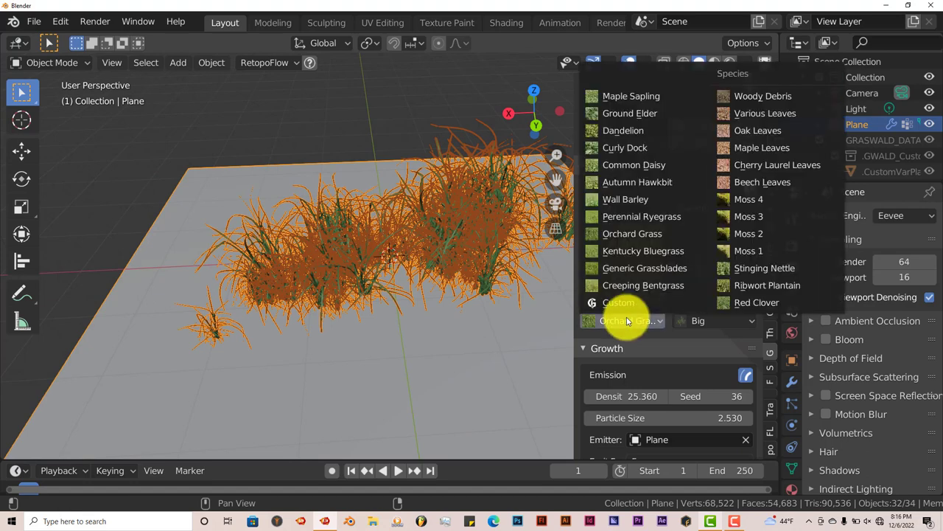
left_click(627, 148)
middle_click_drag(417, 274, 434, 291)
left_click(728, 290)
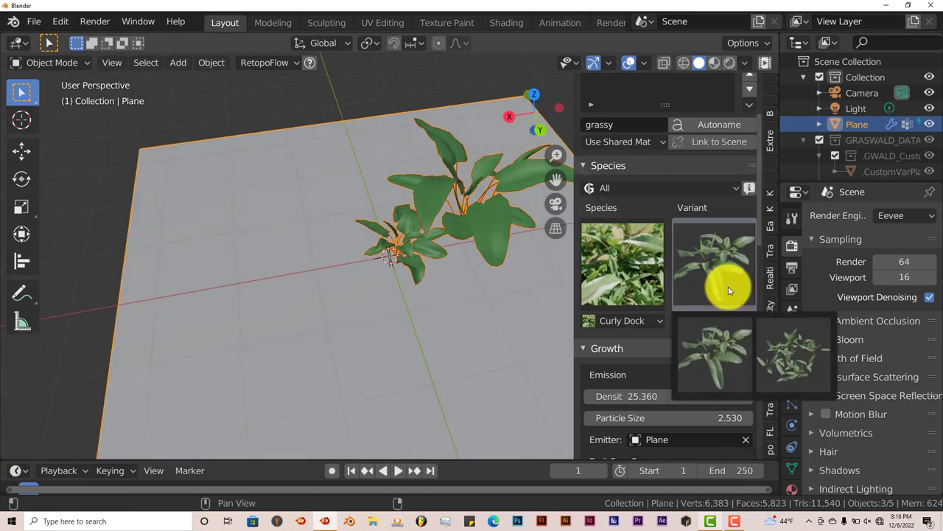
left_click(779, 345)
Switch the species to Kentucky Bluegrass with the Cut variant
left_click(638, 322)
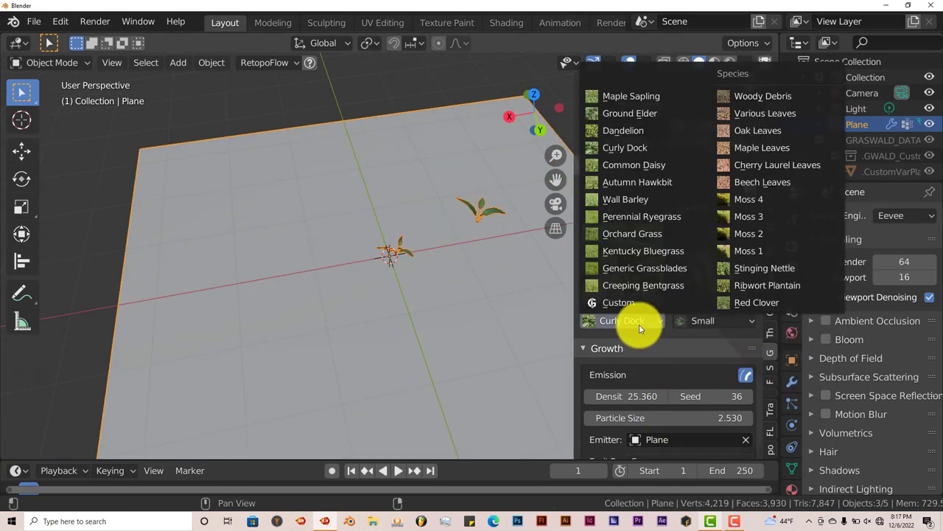
left_click(648, 252)
left_click(727, 266)
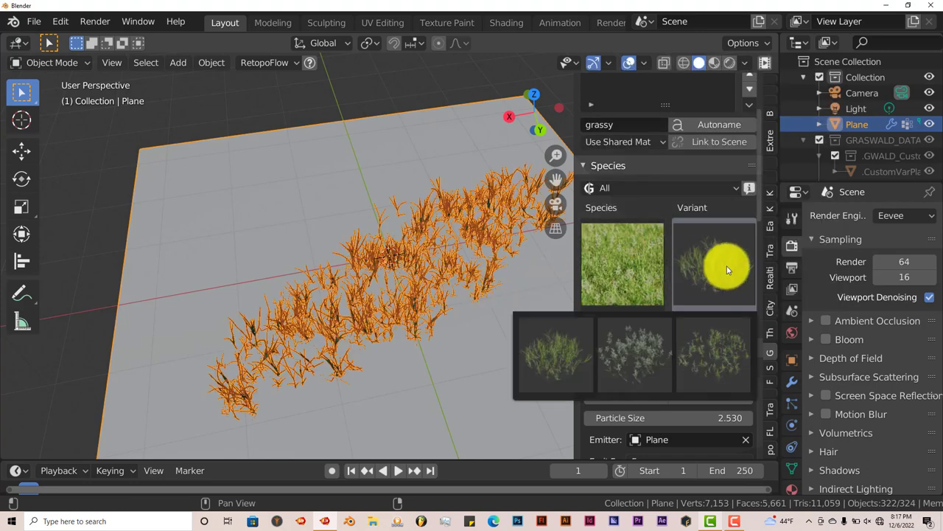
left_click(716, 345)
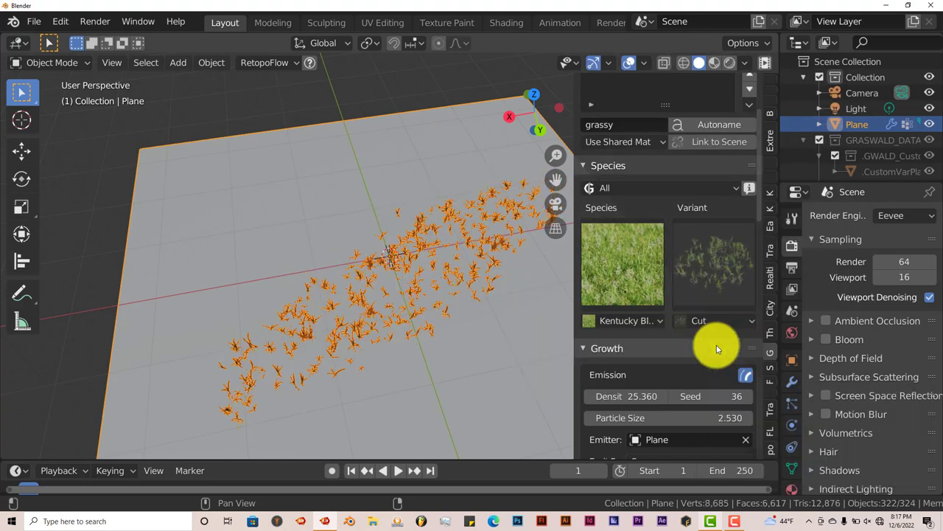
mouse_move(444, 333)
middle_mouse_down()
mouse_move(435, 320)
mouse_move(433, 330)
middle_mouse_up()
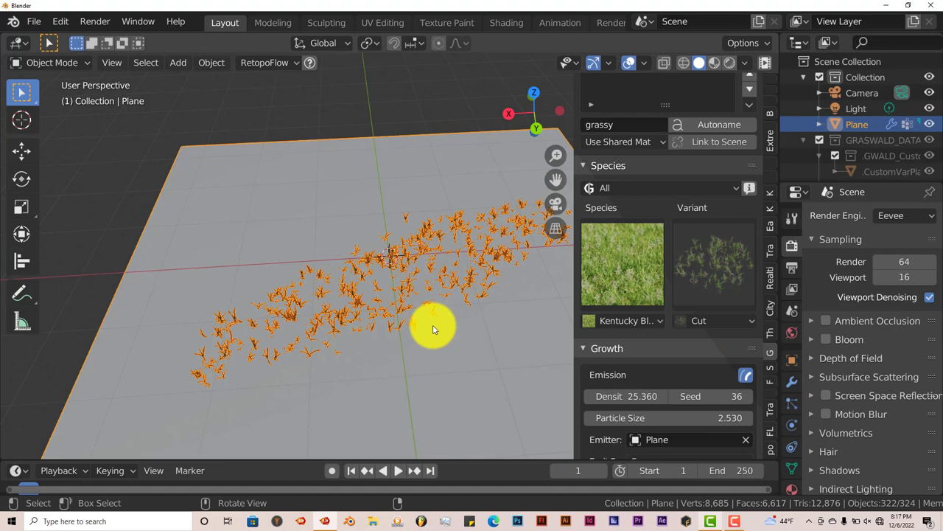
mouse_move(391, 368)
middle_mouse_down()
mouse_move(379, 358)
mouse_move(386, 370)
middle_mouse_up()
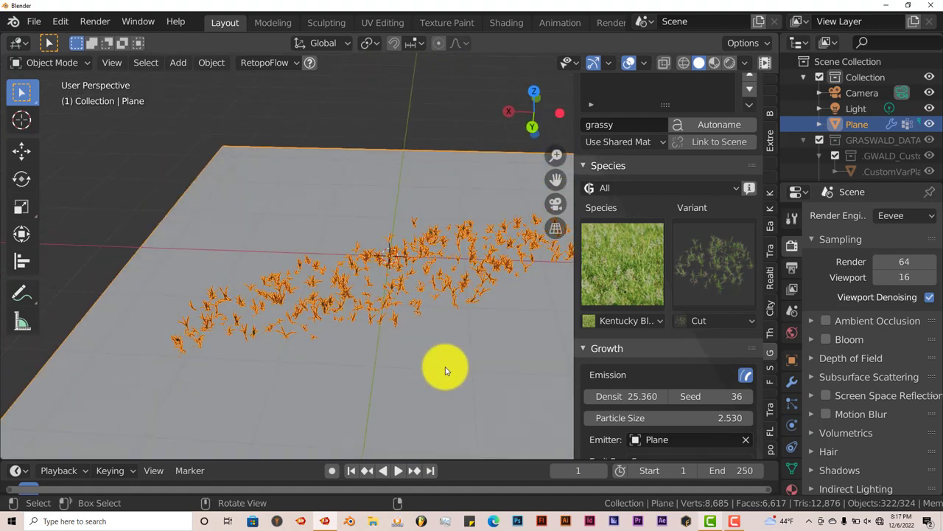